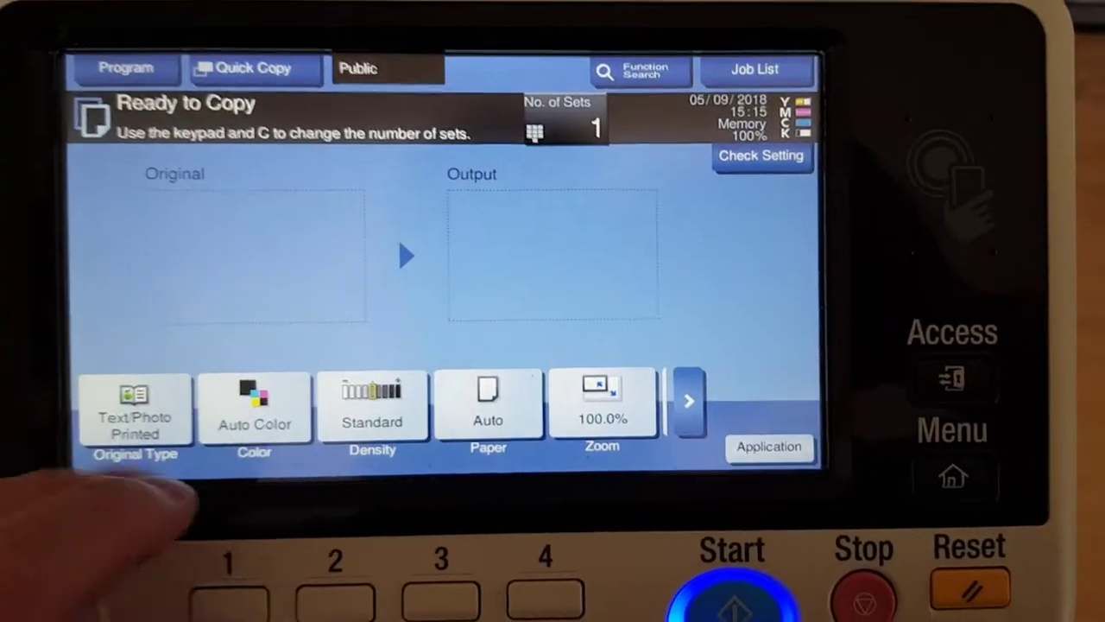
# Set Full Color output and A4 paper from tray 1
pyautogui.click(236, 414)
pyautogui.click(285, 177)
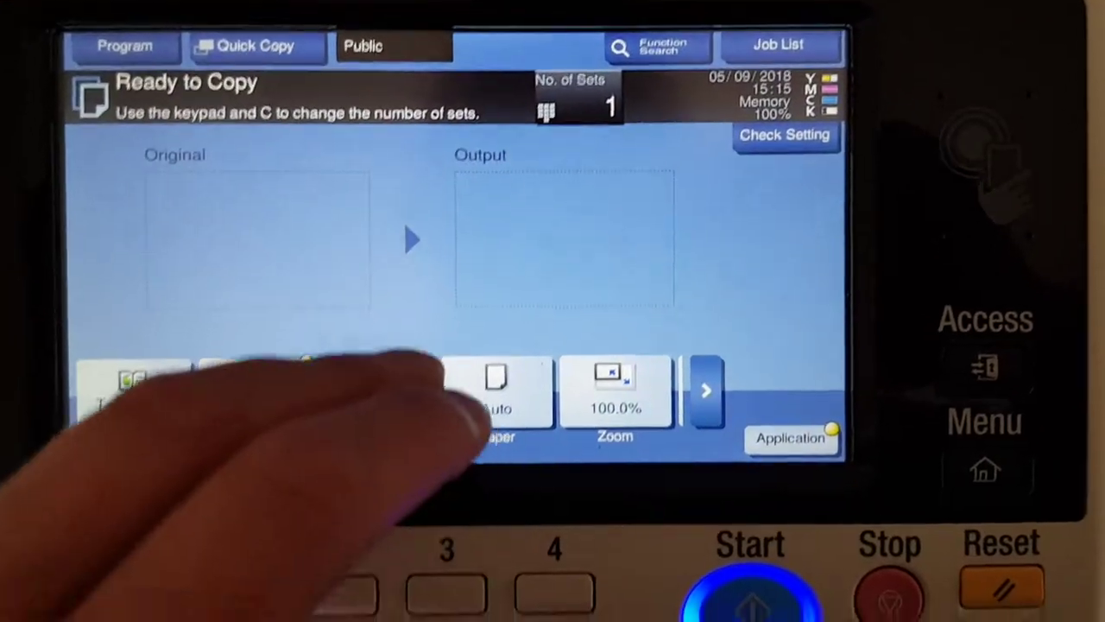
pyautogui.click(495, 406)
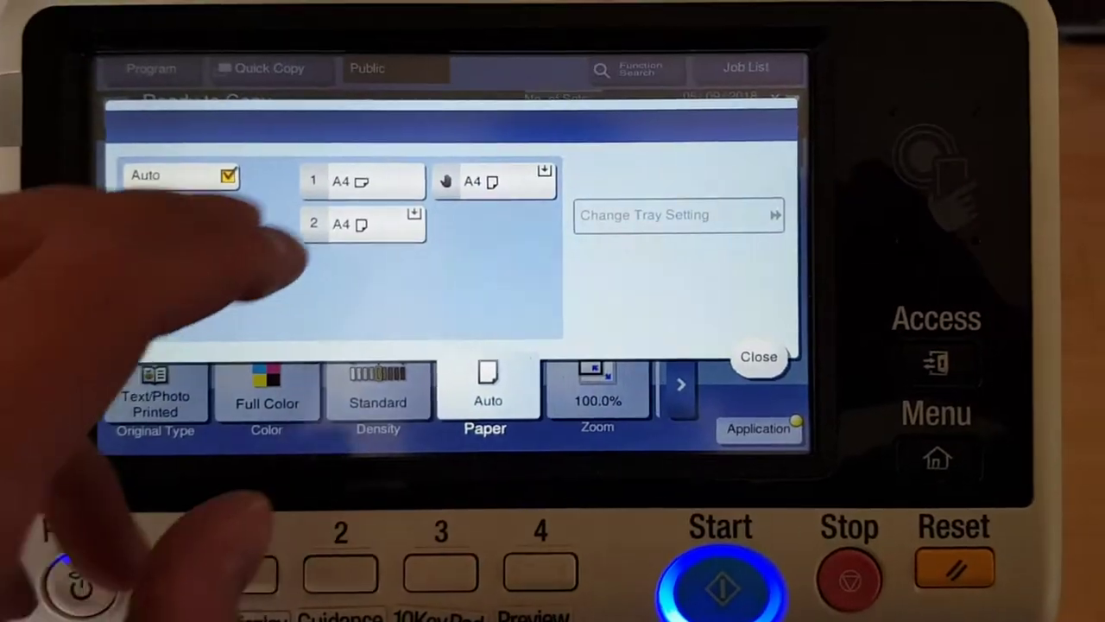
pyautogui.click(366, 156)
# Switch zoom to Manual and enter separate horizontal and vertical ratios of 350%
pyautogui.click(762, 332)
pyautogui.click(553, 362)
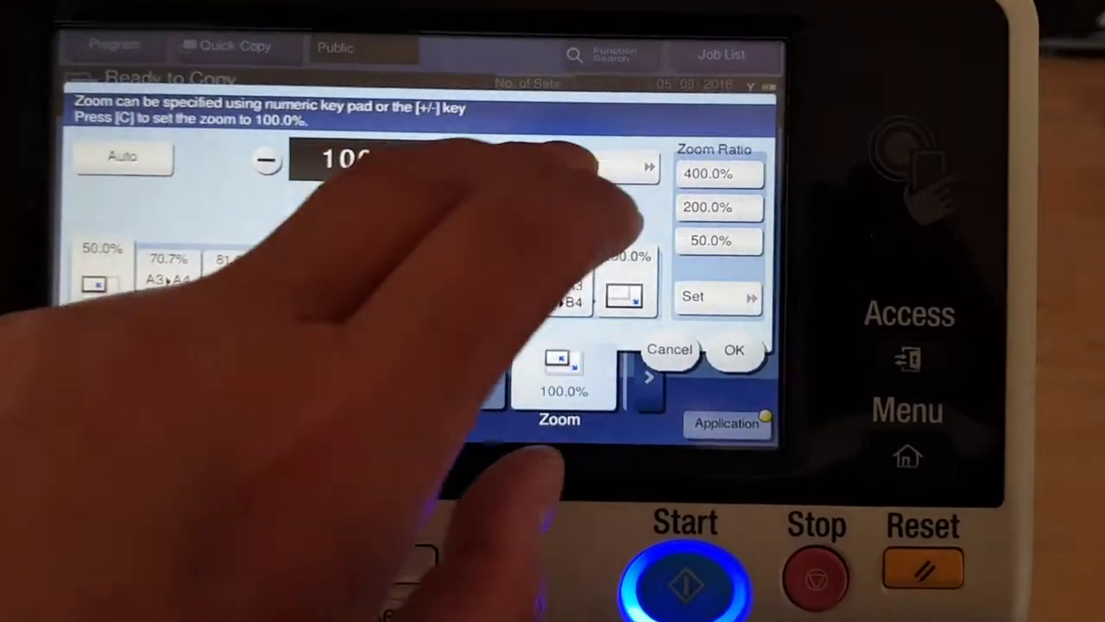
pyautogui.click(618, 184)
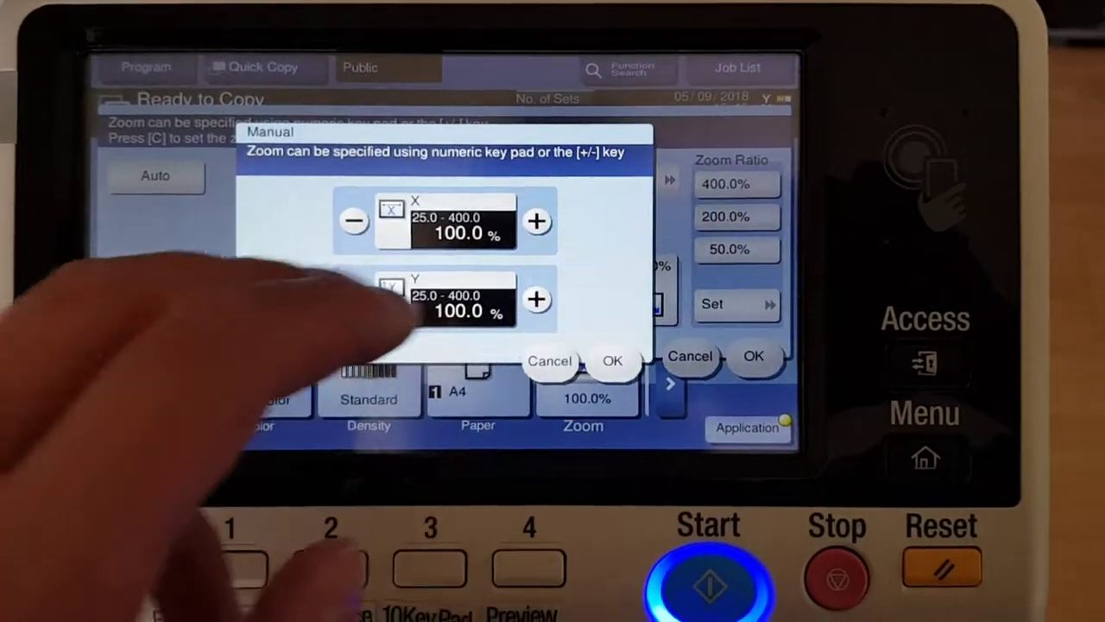
pyautogui.click(467, 234)
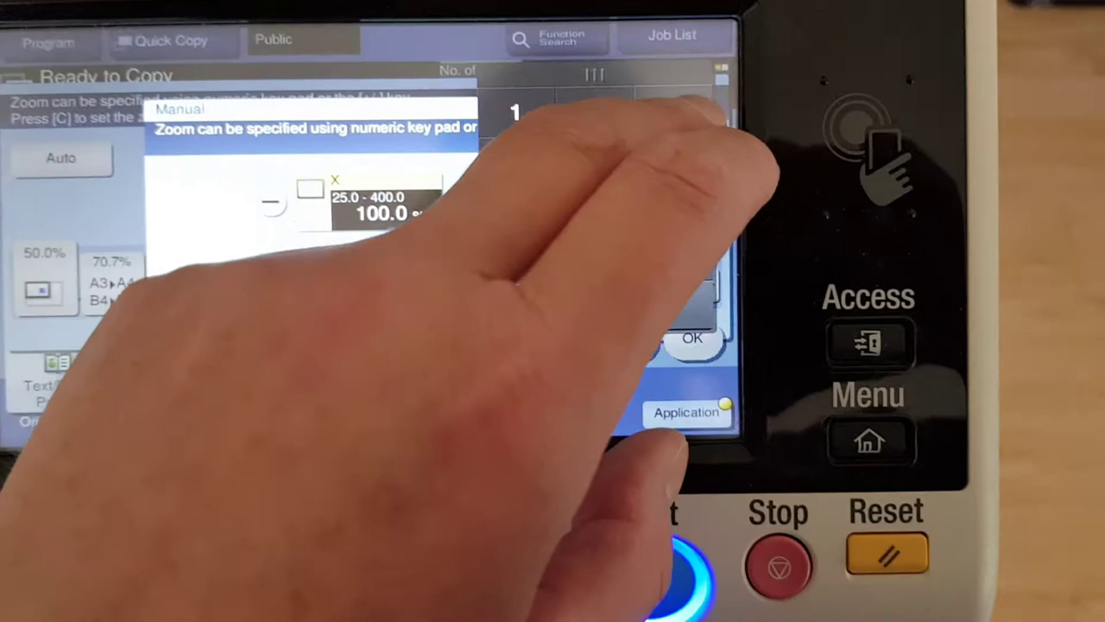
pyautogui.click(678, 113)
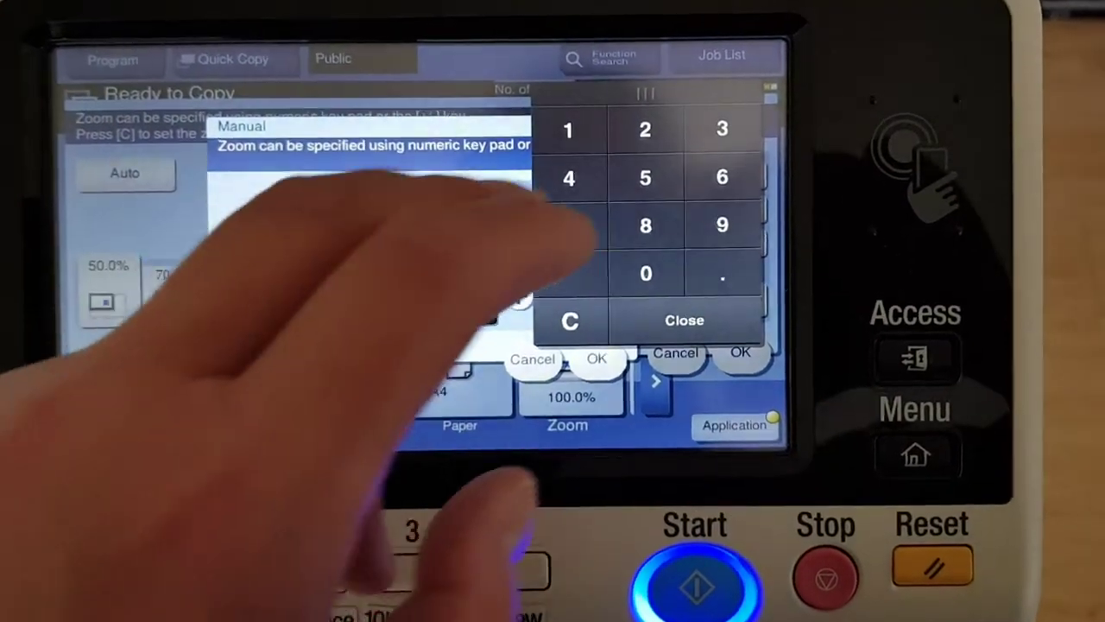
pyautogui.click(645, 177)
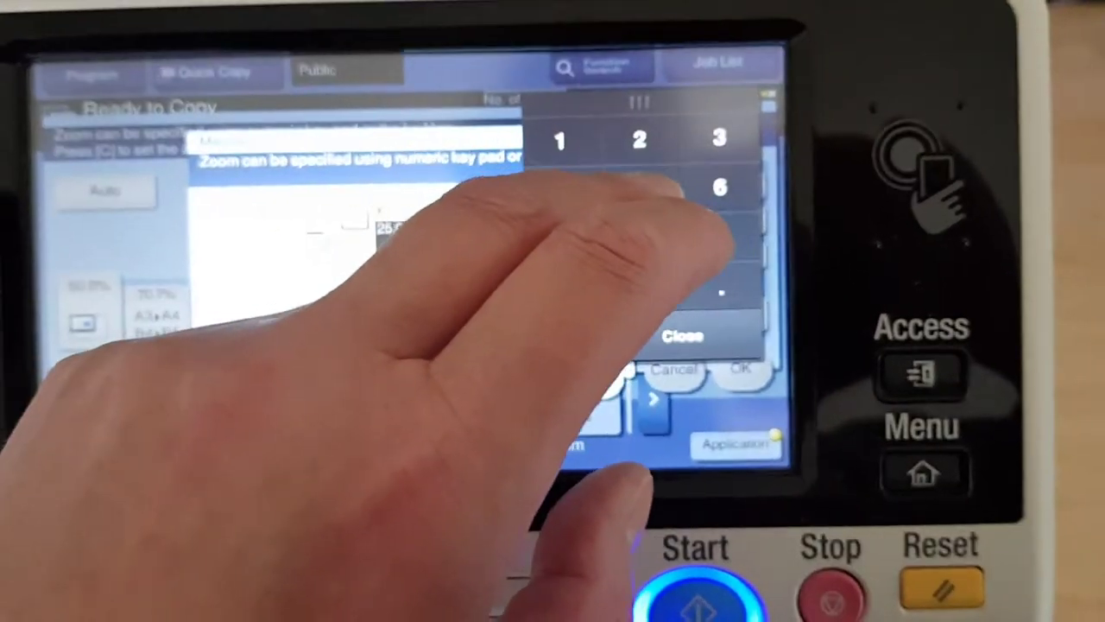
pyautogui.click(639, 187)
pyautogui.click(640, 289)
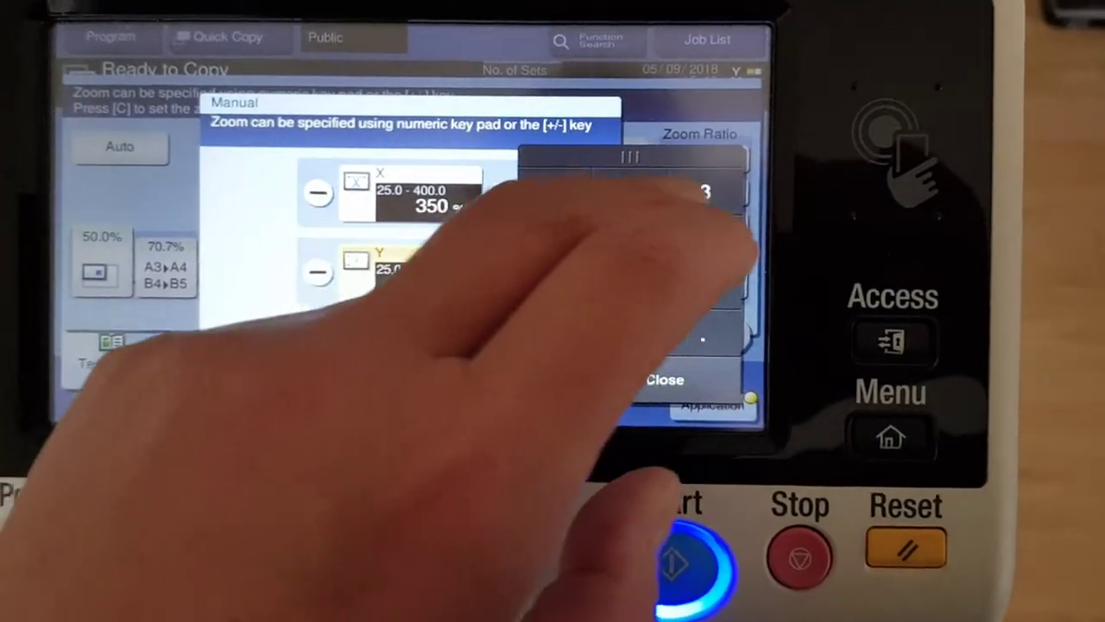
pyautogui.click(704, 192)
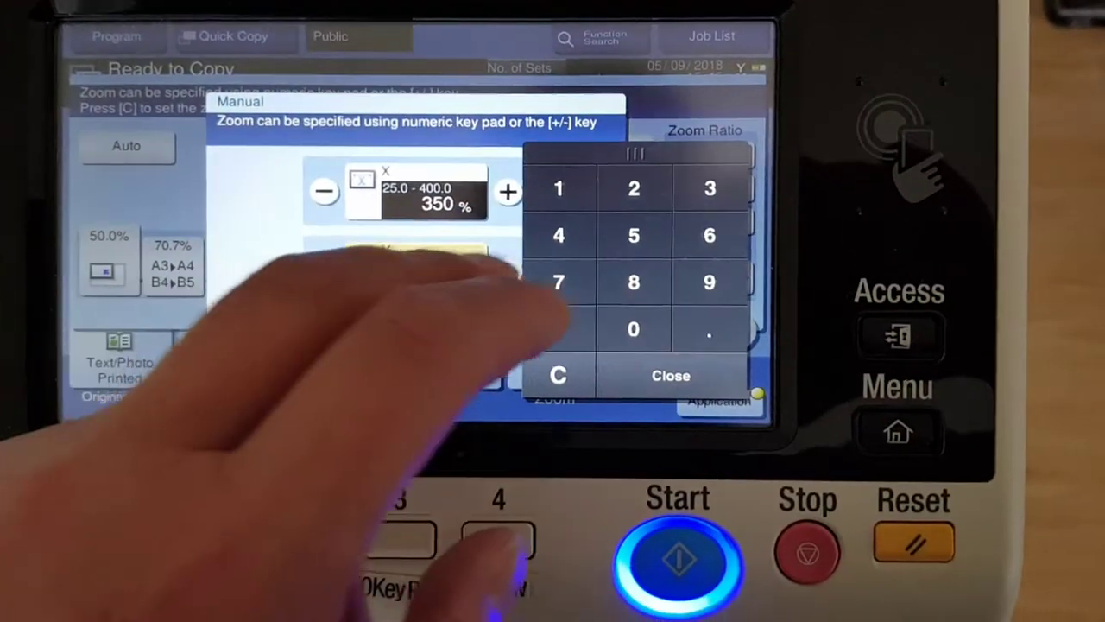
pyautogui.click(613, 240)
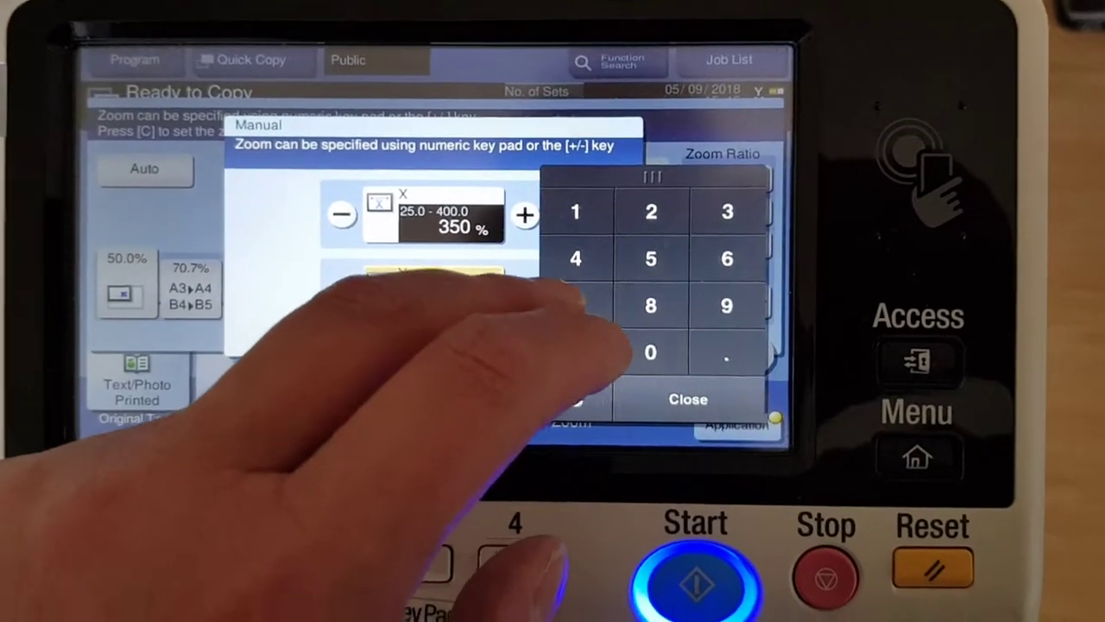
pyautogui.click(650, 352)
pyautogui.click(688, 399)
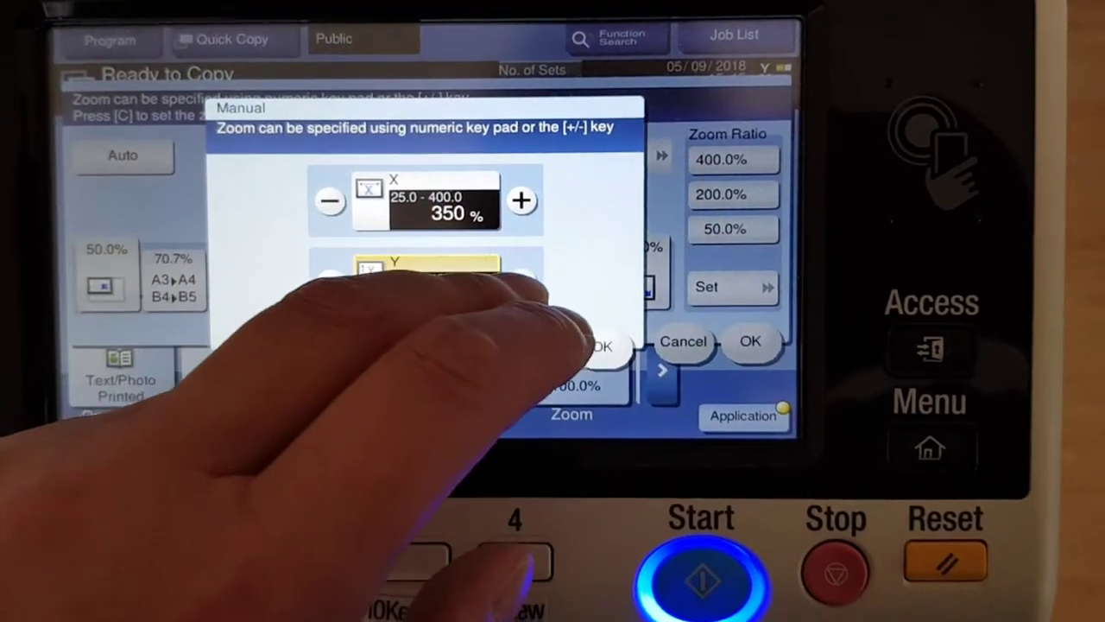
# Correct the manual zoom to 370% horizontal and 340% vertical and confirm it
pyautogui.click(427, 208)
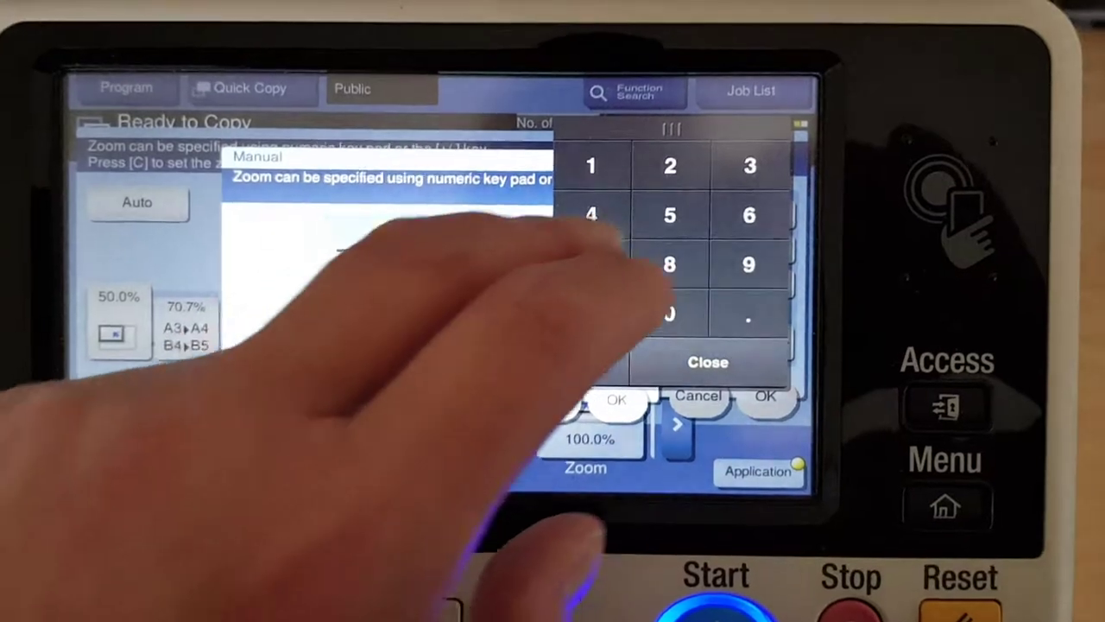
pyautogui.click(747, 225)
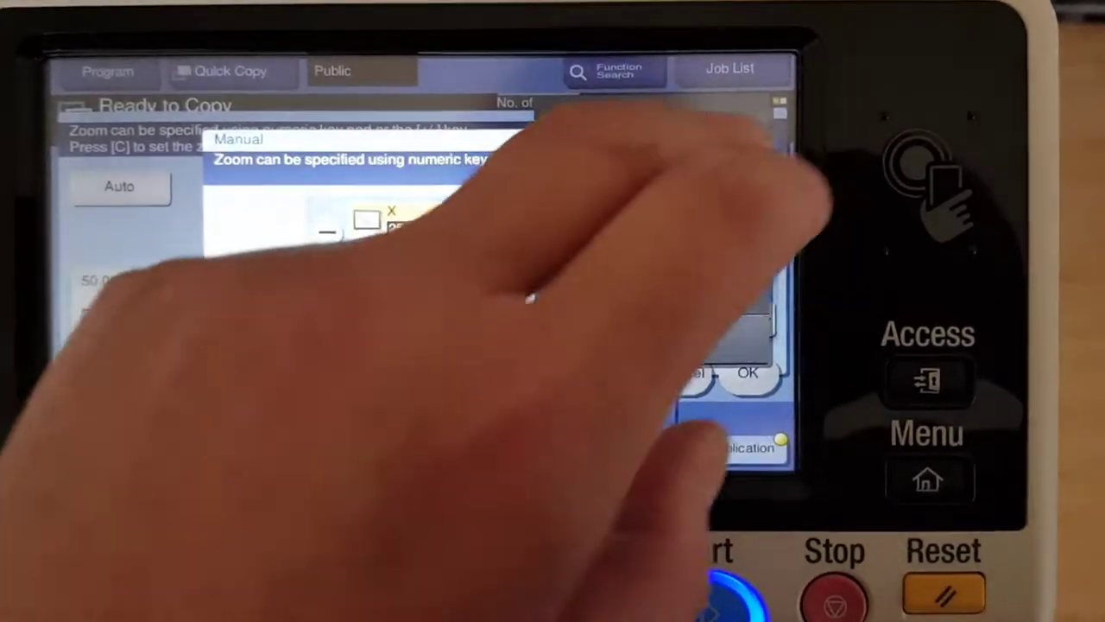
pyautogui.click(728, 146)
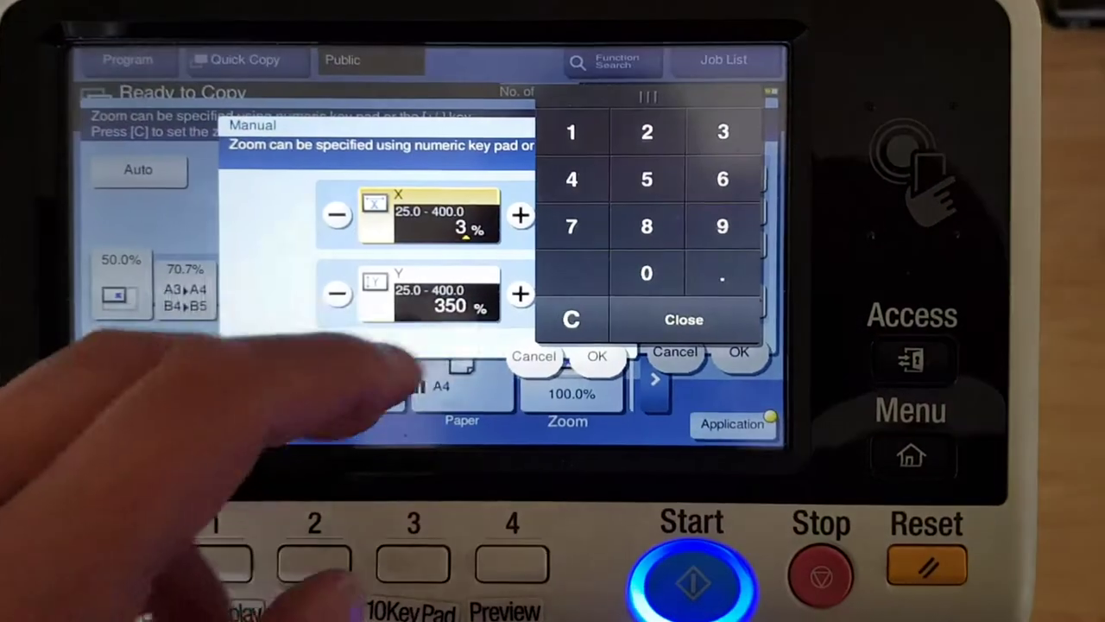
pyautogui.click(571, 226)
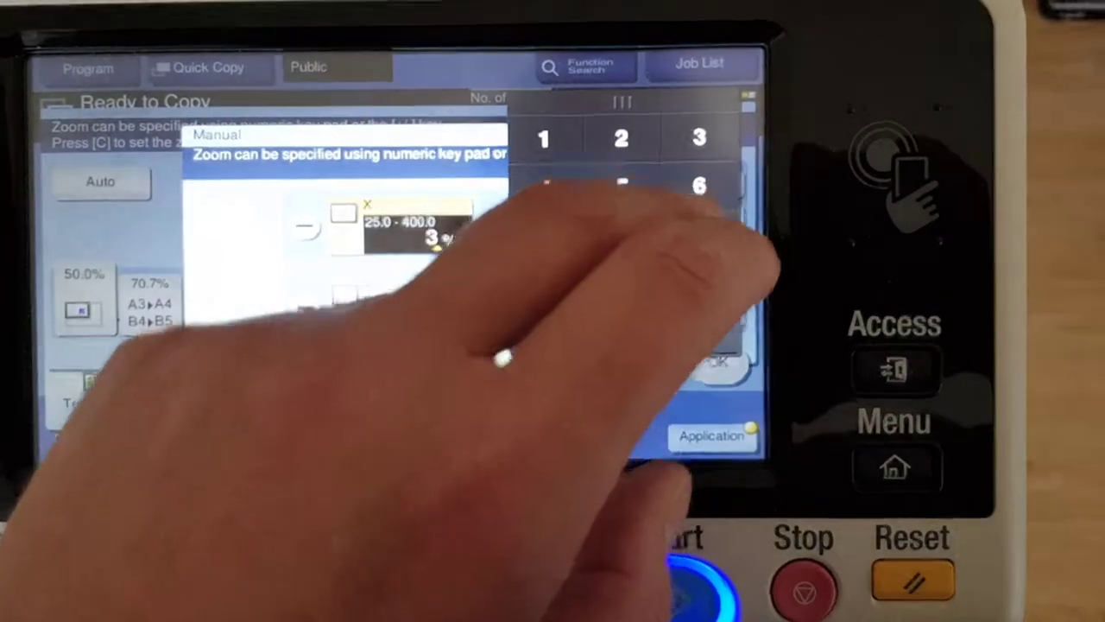
pyautogui.write('70')
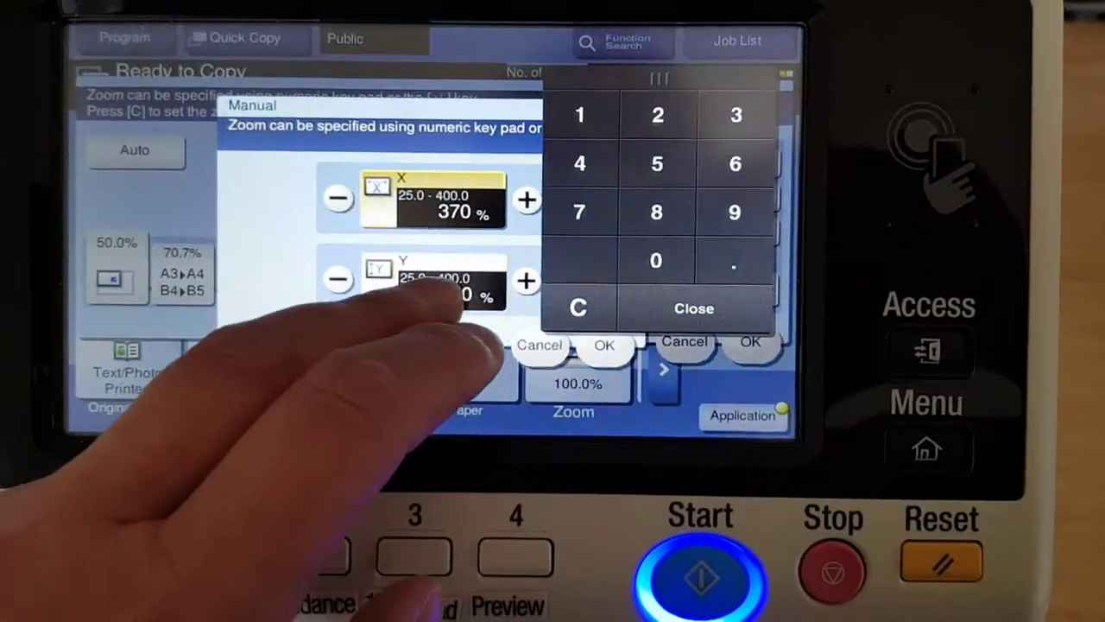
pyautogui.write('0')
pyautogui.click(444, 318)
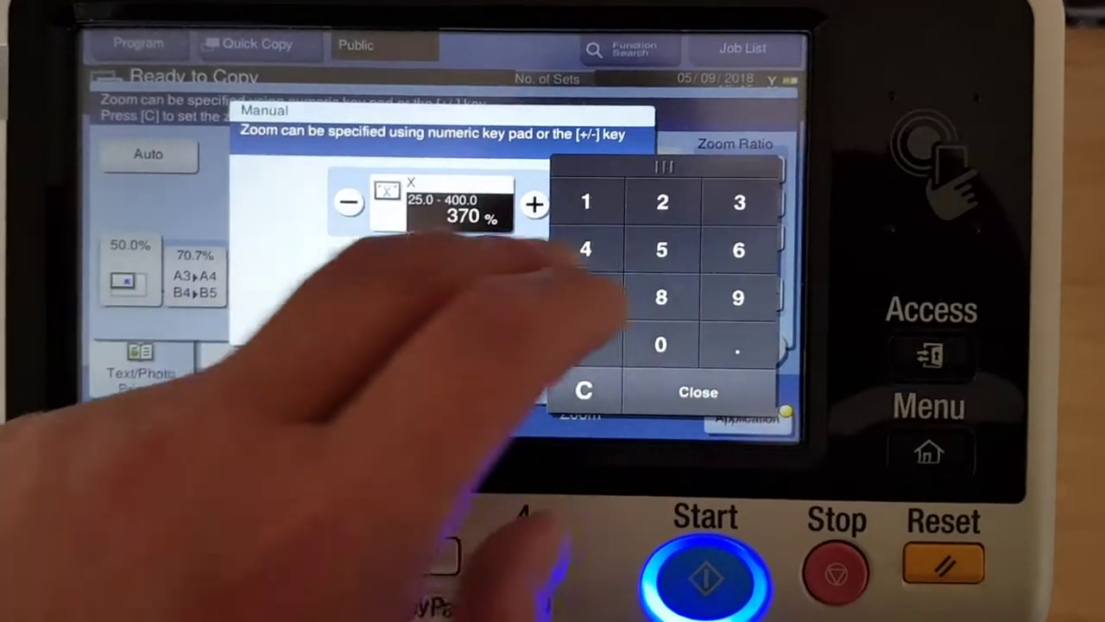
pyautogui.click(728, 211)
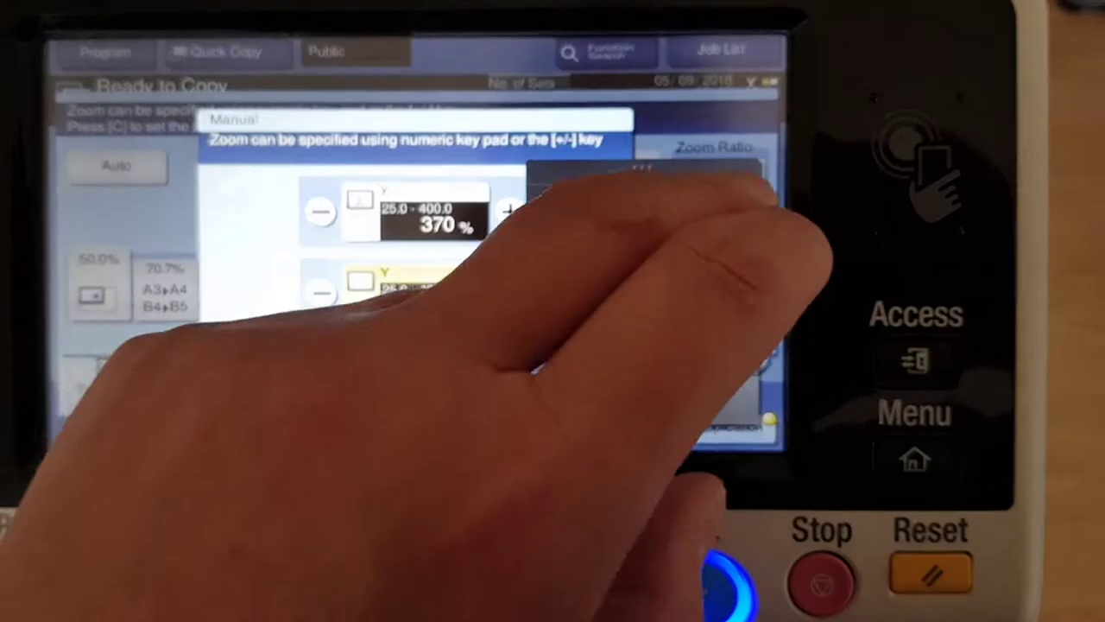
pyautogui.click(721, 217)
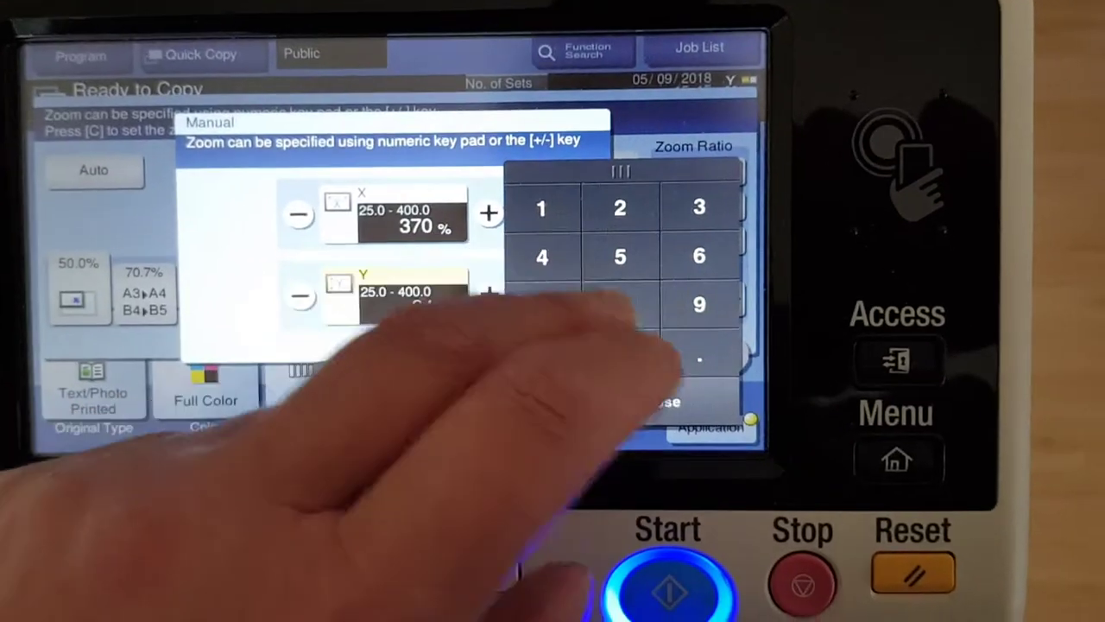
pyautogui.write('34')
pyautogui.click(619, 354)
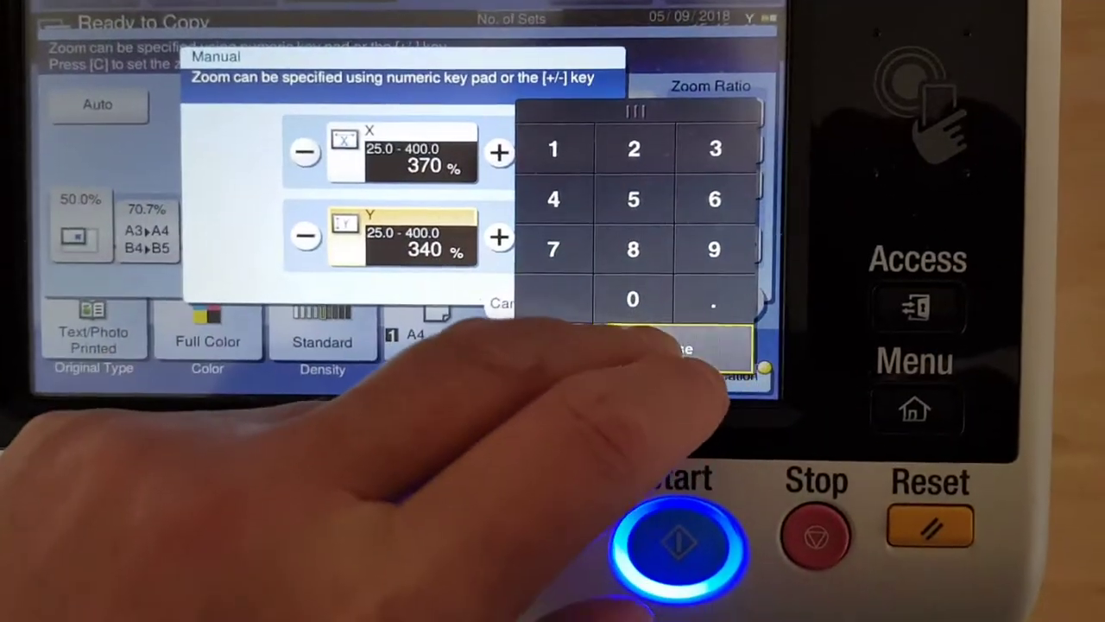
pyautogui.click(684, 400)
pyautogui.click(609, 293)
# Set Bleed Removal to +2 and text enhancement to +4, and turn on negative/positive reverse
pyautogui.click(740, 290)
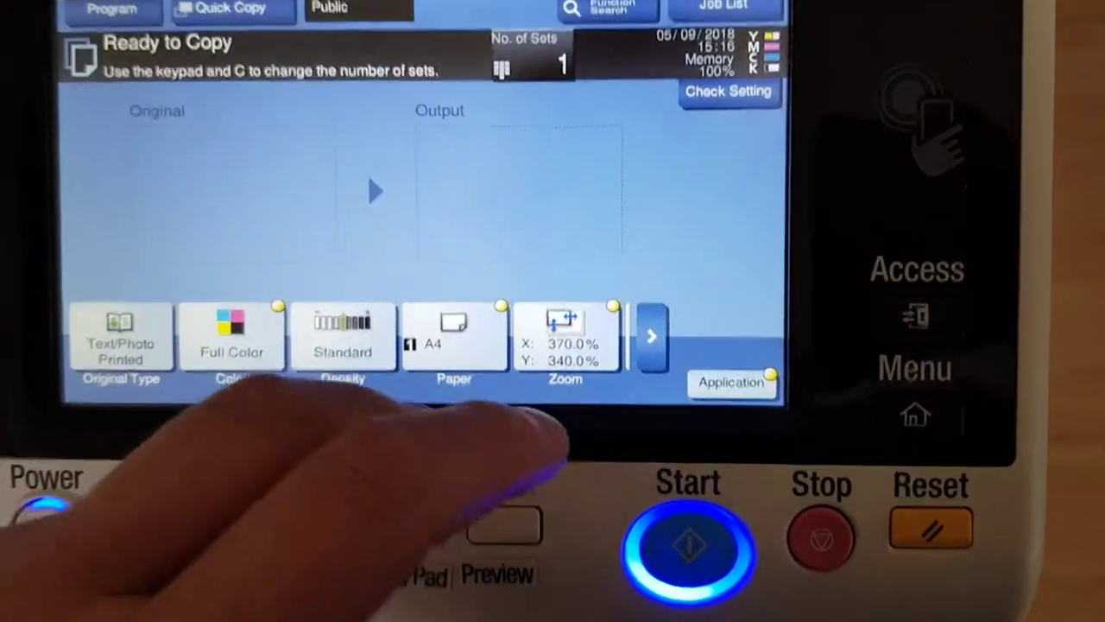
pyautogui.click(747, 396)
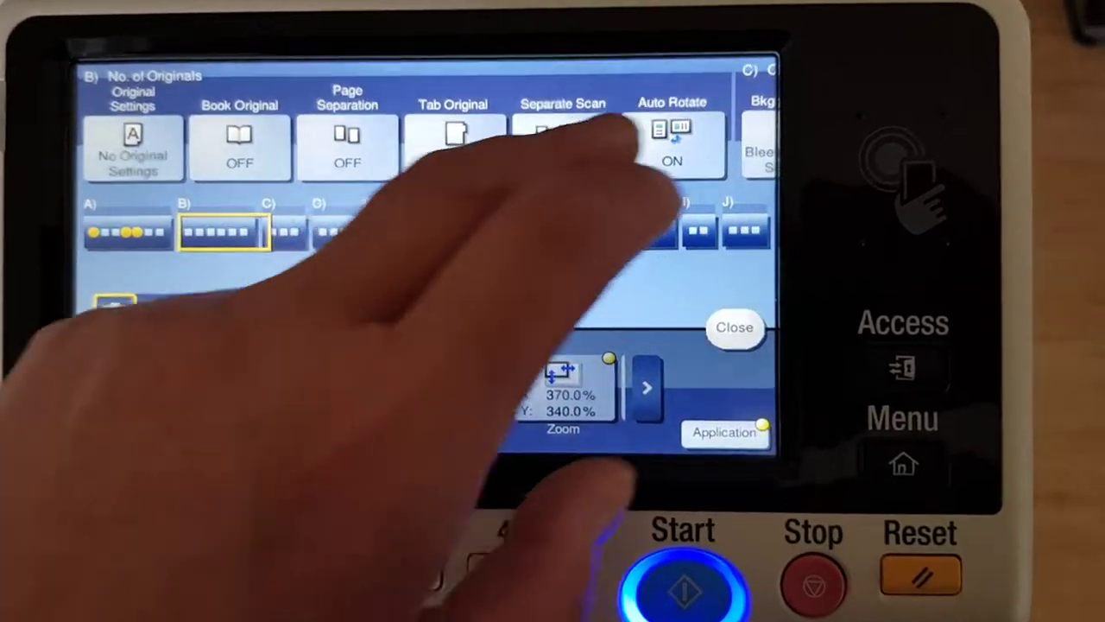
pyautogui.moveTo(617, 127); pyautogui.dragTo(210, 139)
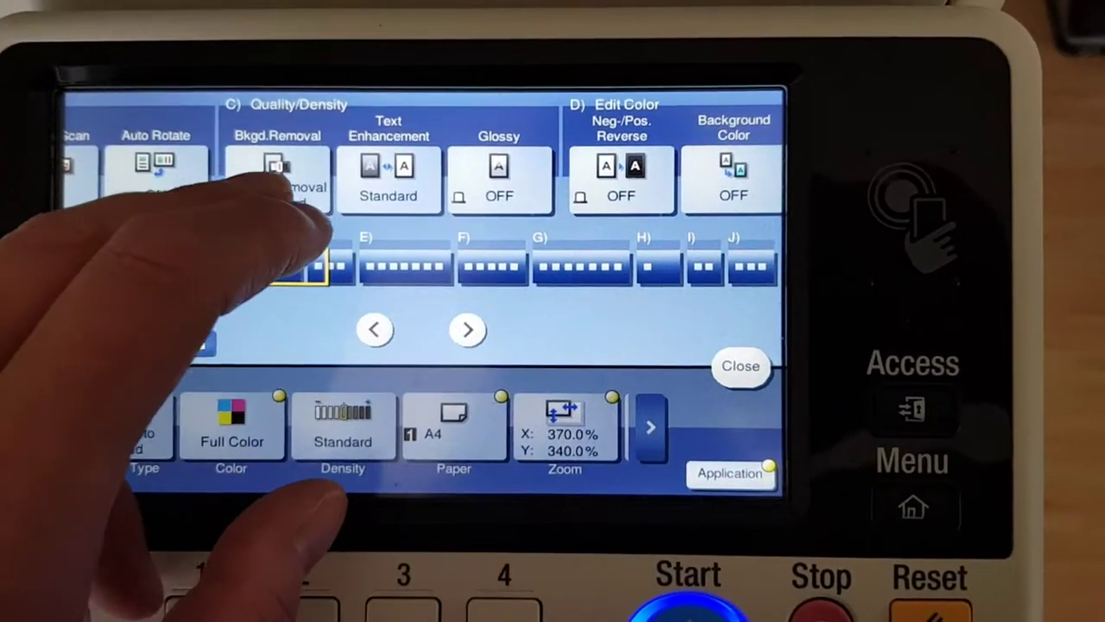
pyautogui.click(280, 164)
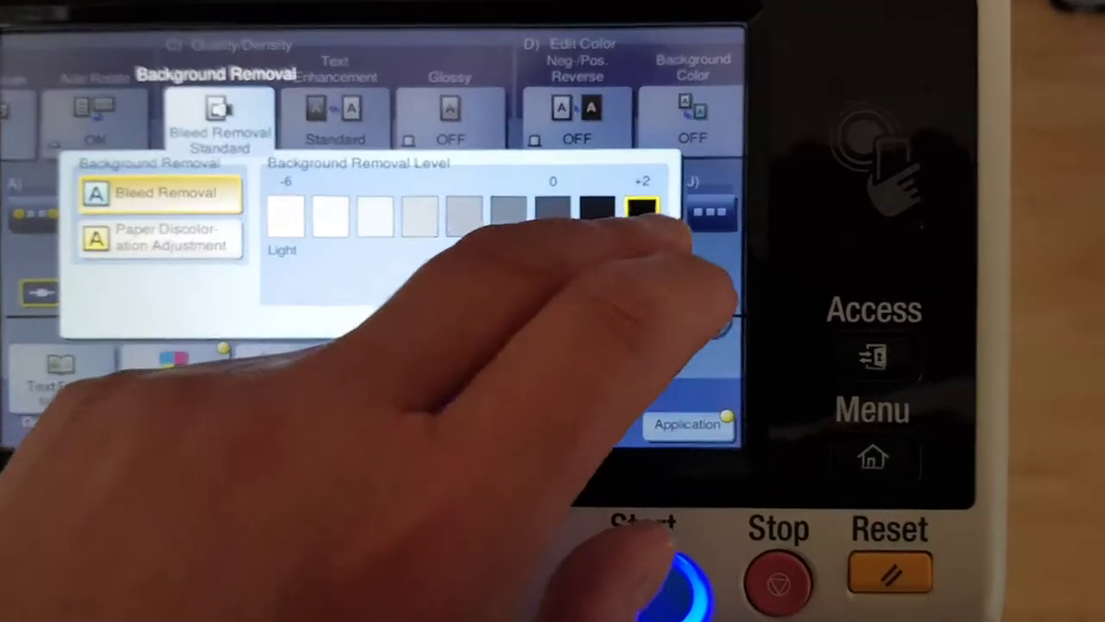
pyautogui.click(686, 253)
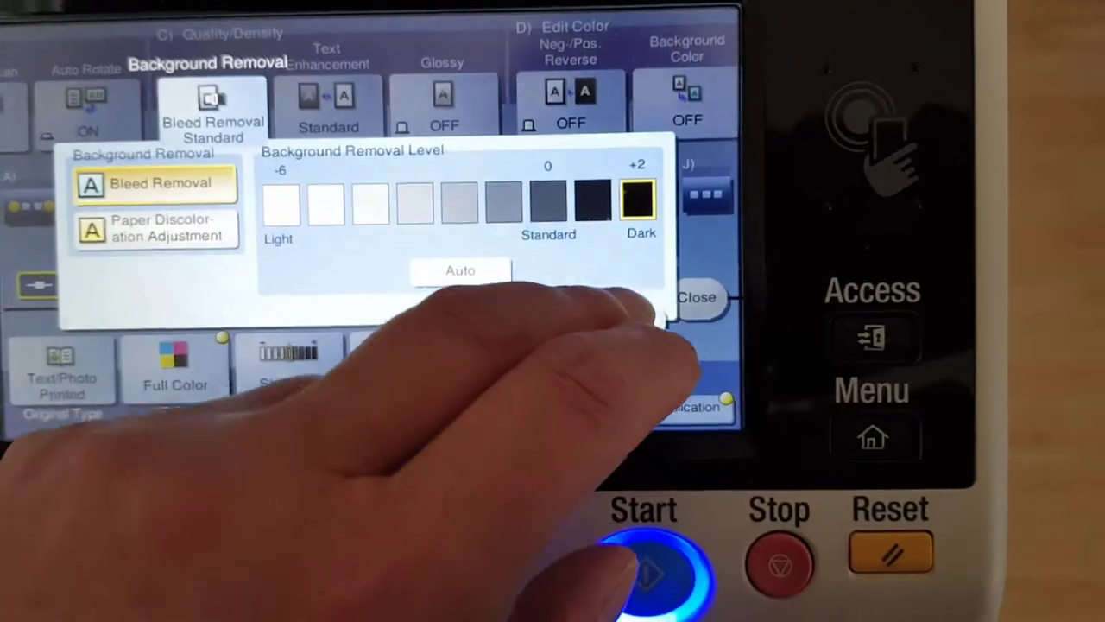
pyautogui.click(681, 366)
pyautogui.click(334, 86)
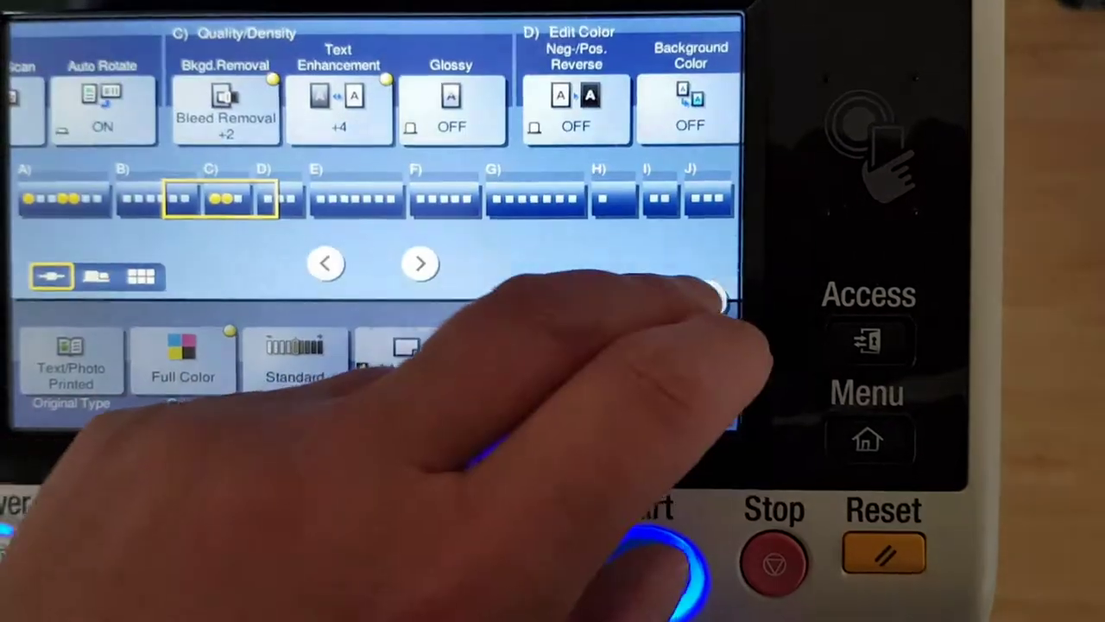
pyautogui.click(576, 108)
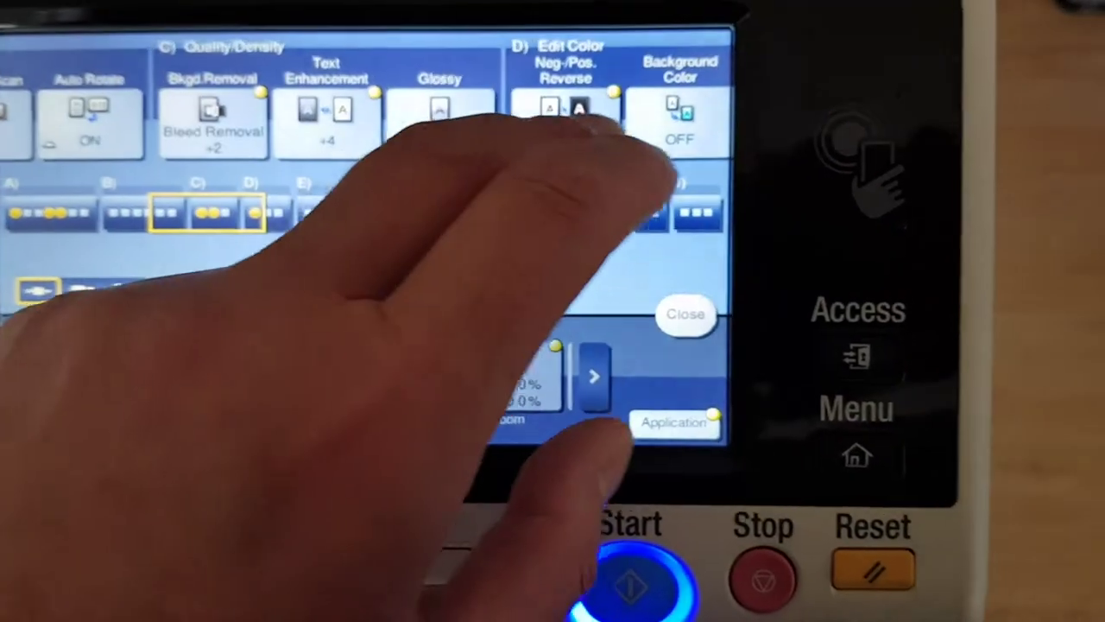
pyautogui.moveTo(506, 135); pyautogui.dragTo(395, 147)
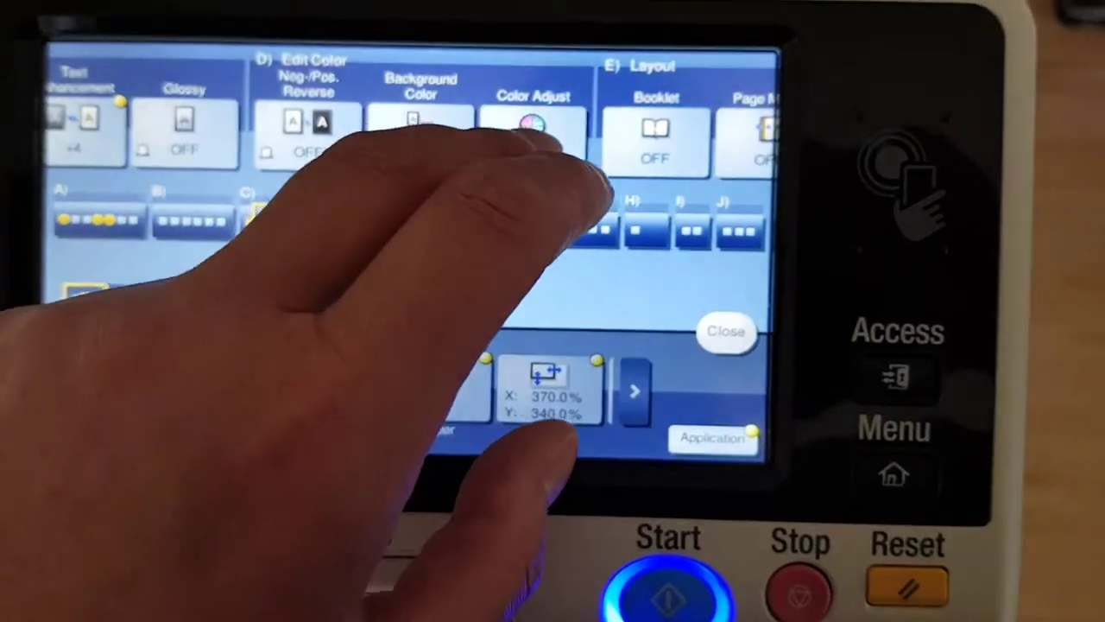
# In Color Adjust, raise sharpness to +3 after browsing saturation and copy density
pyautogui.click(549, 145)
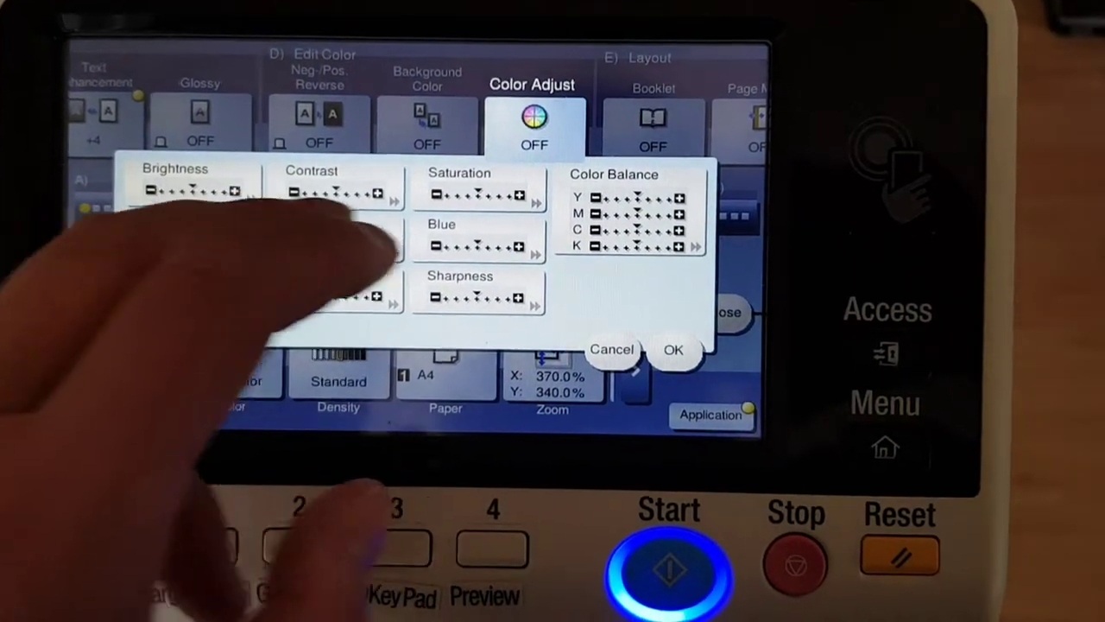
pyautogui.click(458, 185)
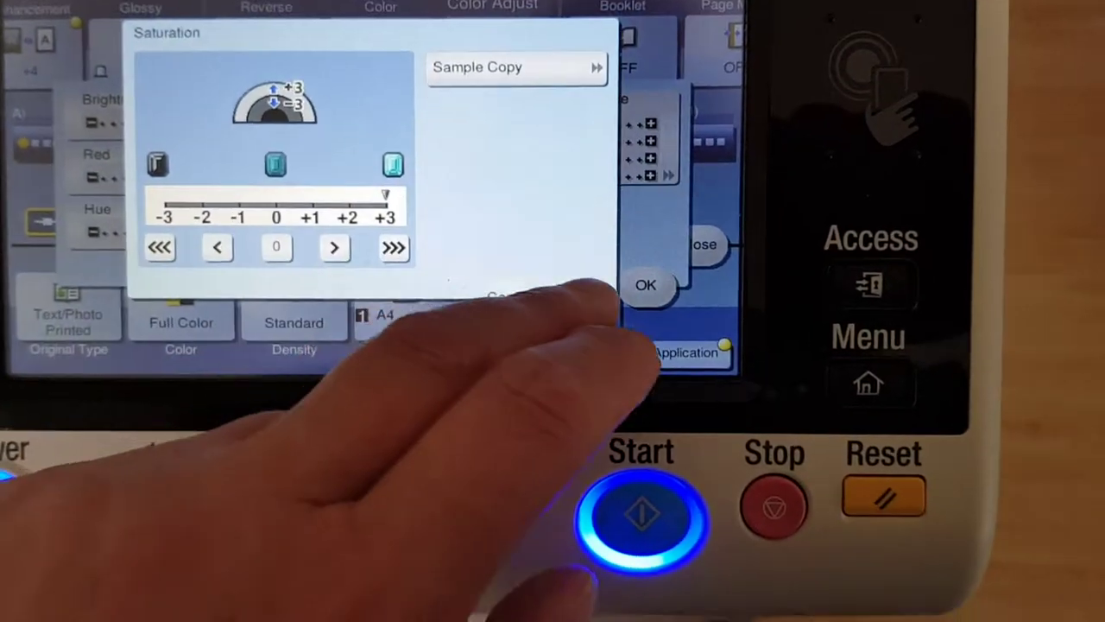
pyautogui.click(585, 343)
pyautogui.click(462, 220)
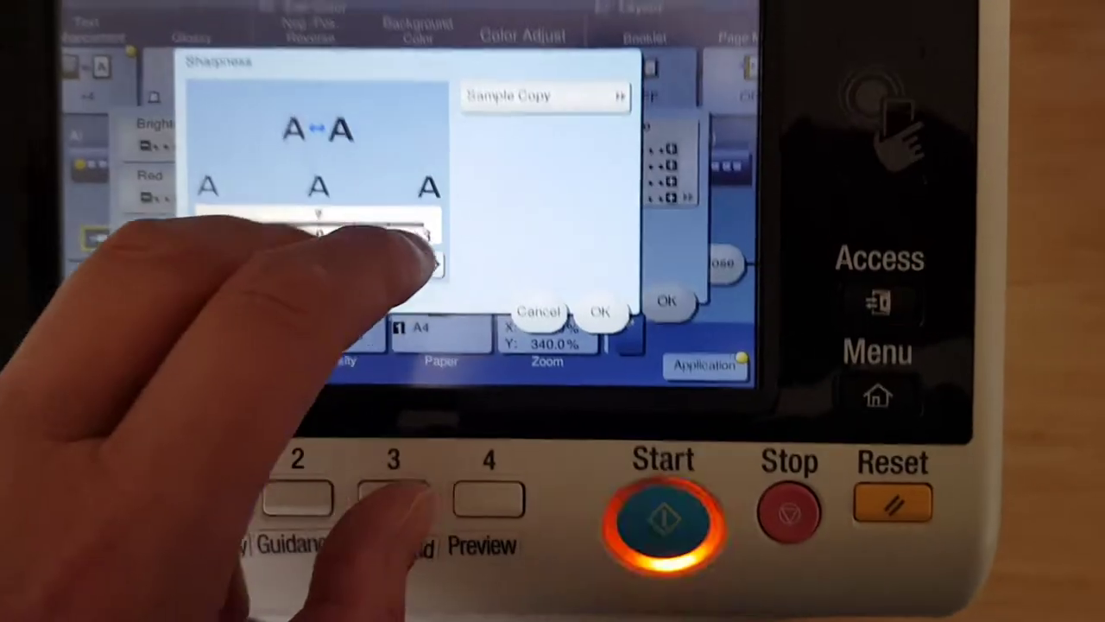
pyautogui.click(437, 289)
pyautogui.click(438, 289)
pyautogui.click(438, 289)
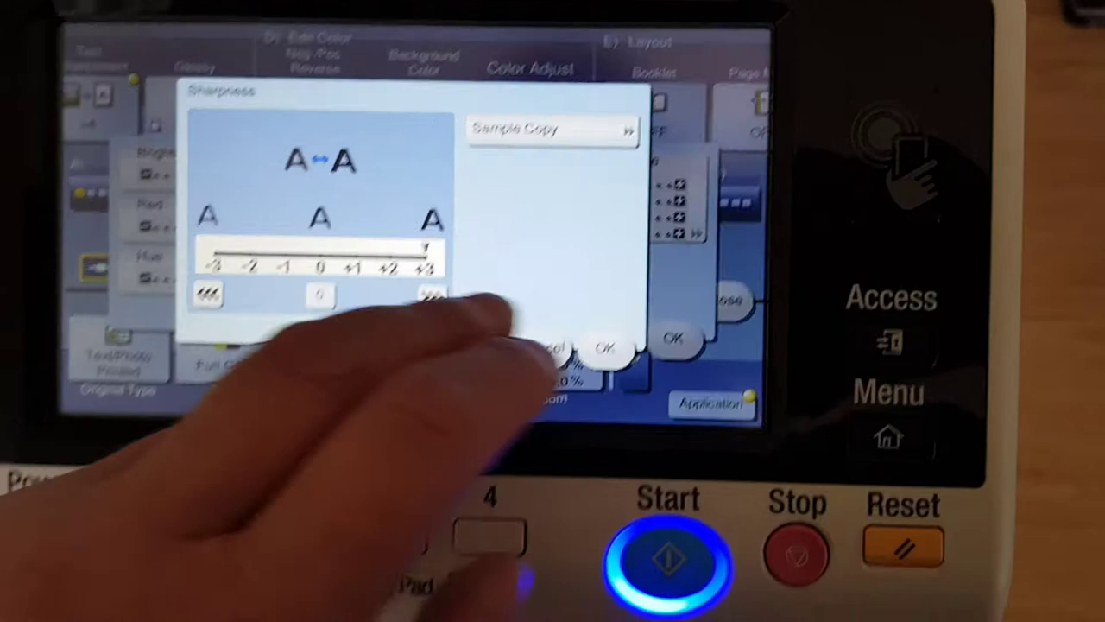
pyautogui.click(605, 329)
pyautogui.click(354, 251)
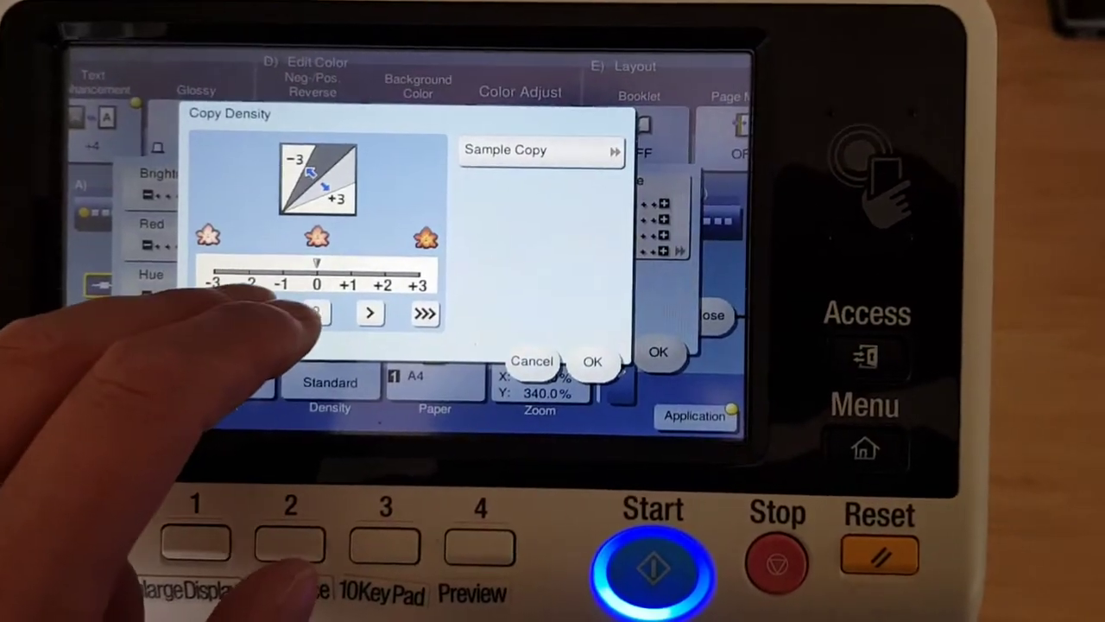
pyautogui.click(593, 361)
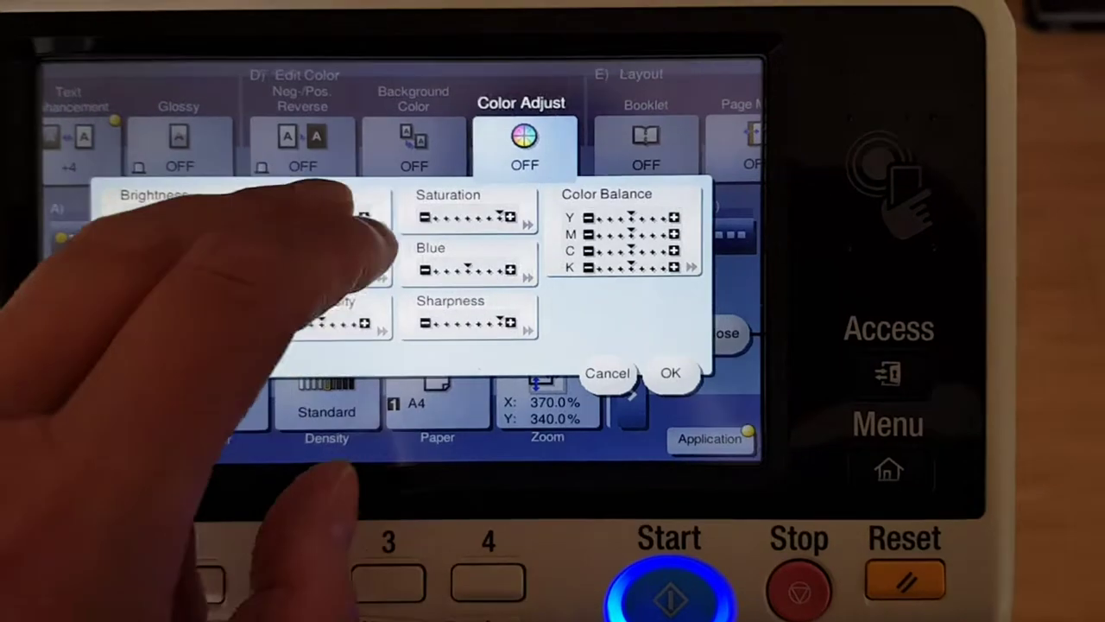
# Raise contrast to +3 and confirm
pyautogui.click(337, 203)
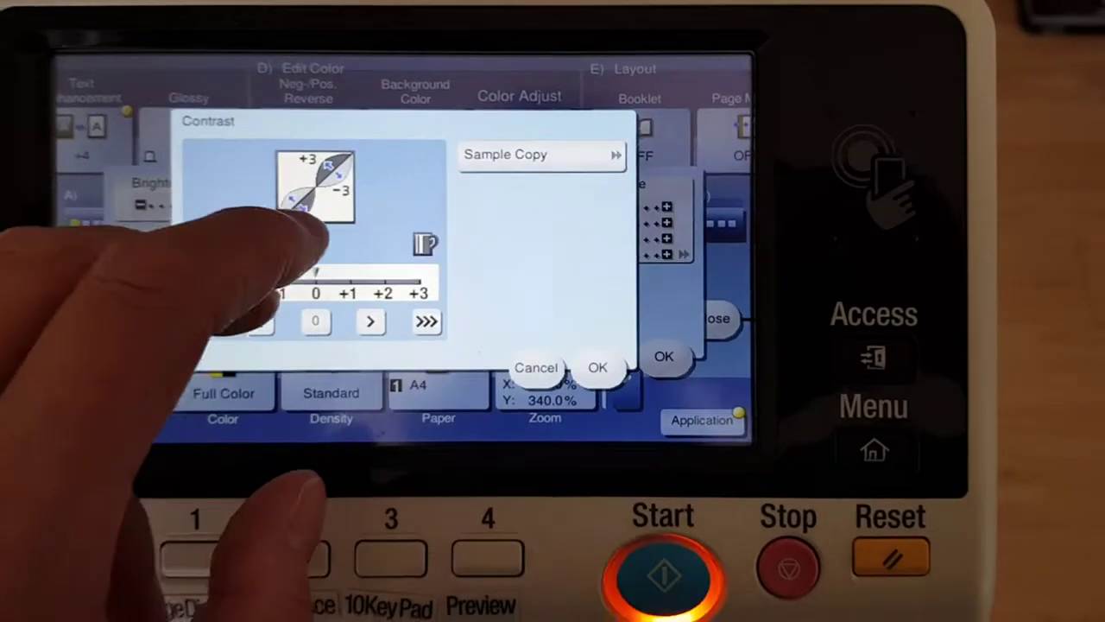
pyautogui.click(407, 304)
pyautogui.click(604, 347)
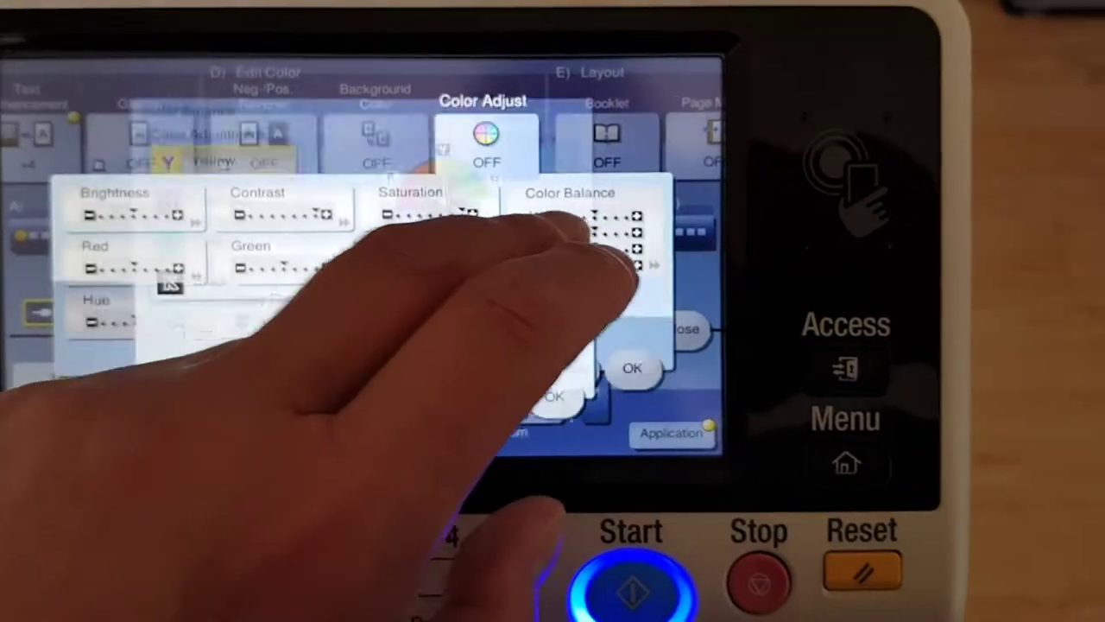
# Set magenta, cyan and black colour balance to +3 and confirm the colour adjustments
pyautogui.click(596, 203)
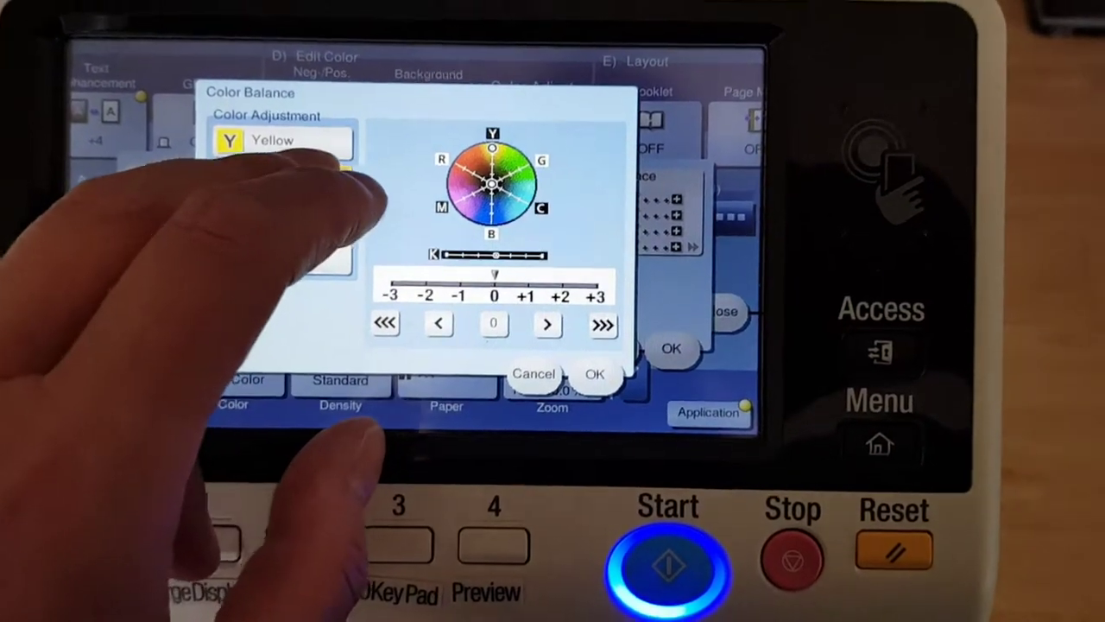
pyautogui.click(268, 177)
pyautogui.click(569, 287)
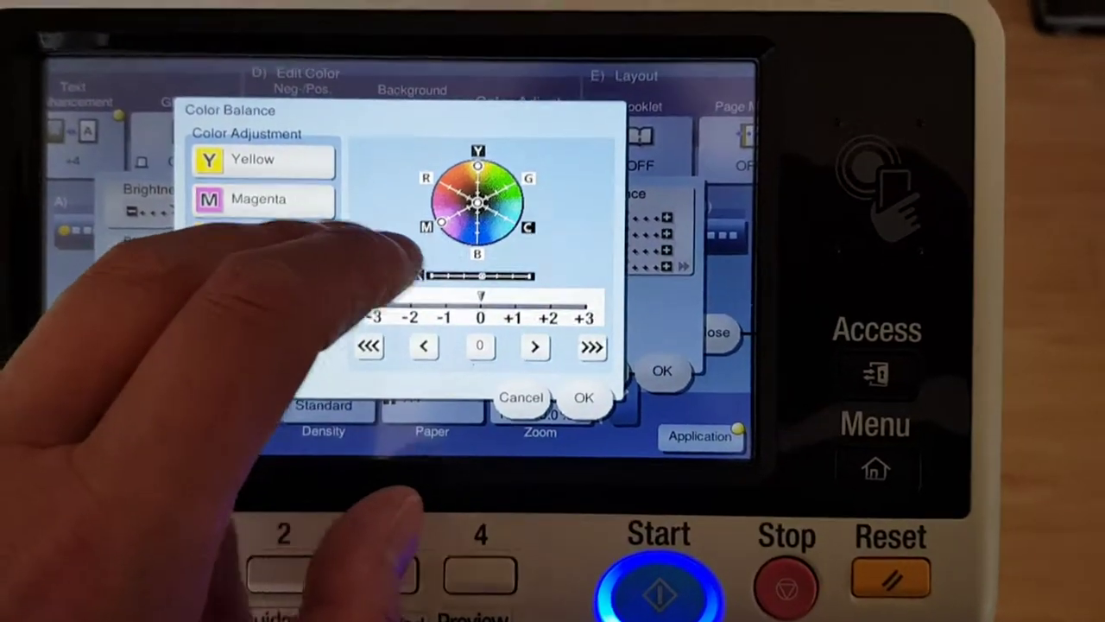
pyautogui.click(246, 216)
pyautogui.click(570, 287)
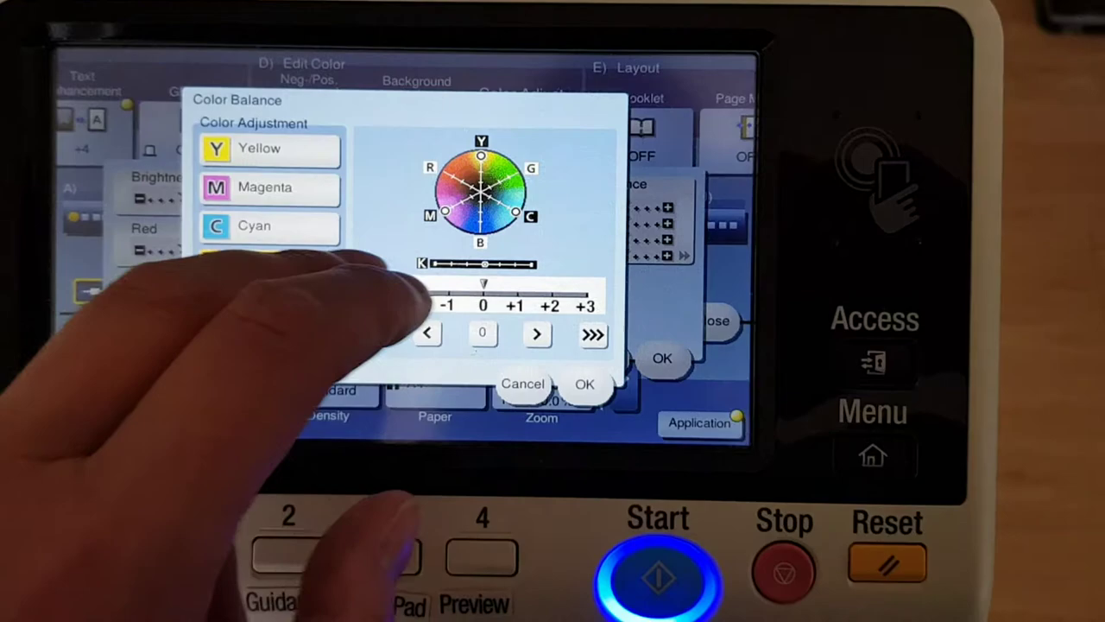
pyautogui.click(587, 294)
pyautogui.click(658, 353)
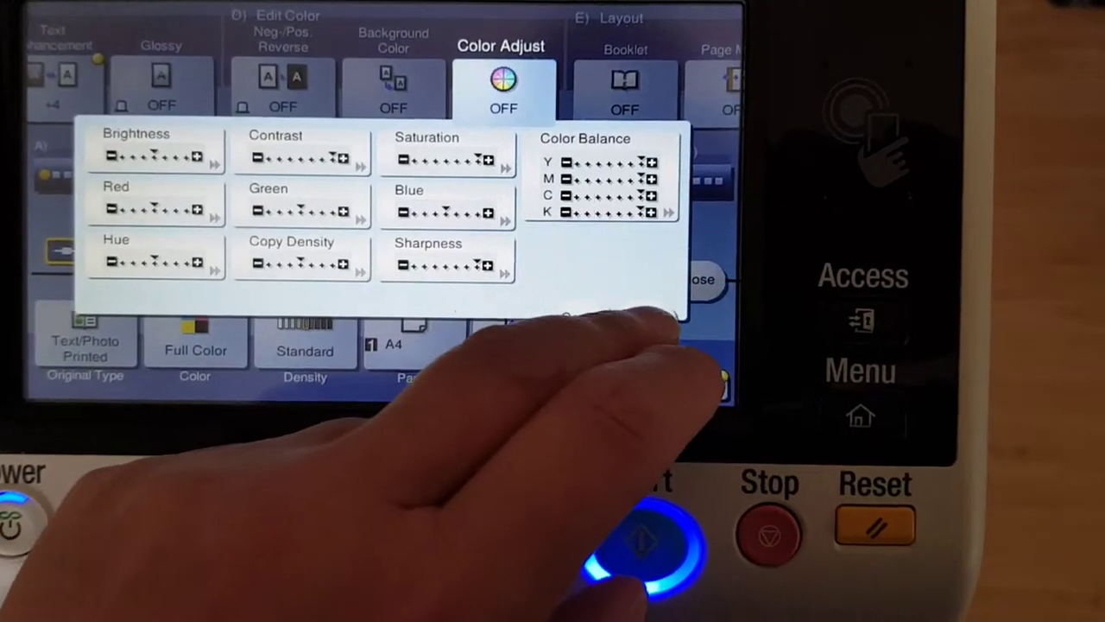
pyautogui.click(660, 304)
# Close the Application functions to return to the ready-to-copy screen for scanning
pyautogui.click(704, 281)
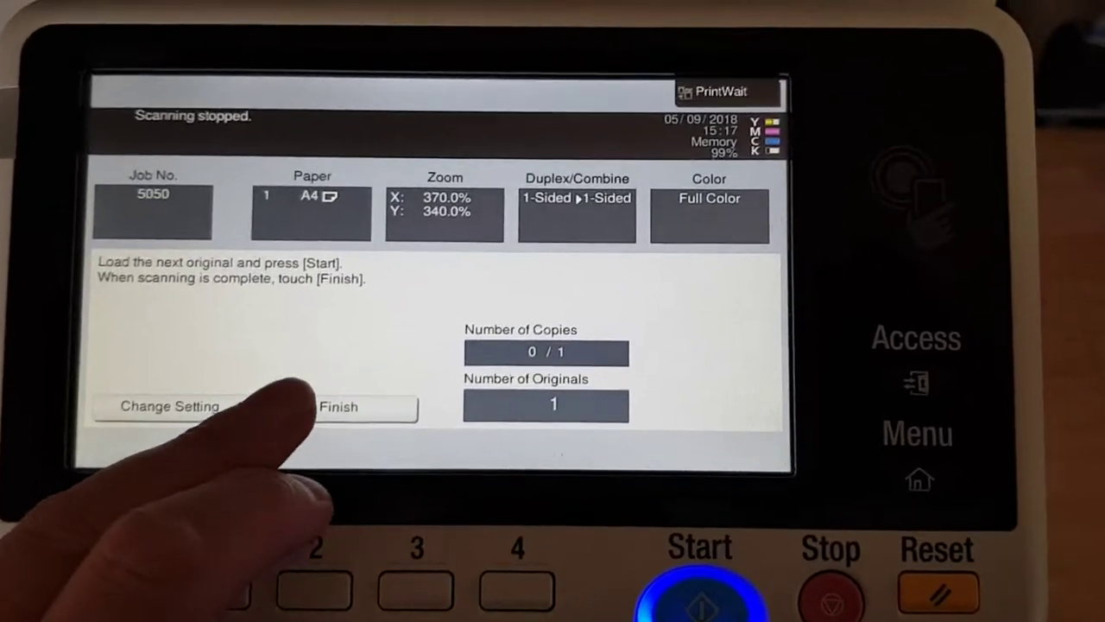
# Finish scanning job 5050 and print the 370% × 340% colour copy
pyautogui.click(354, 375)
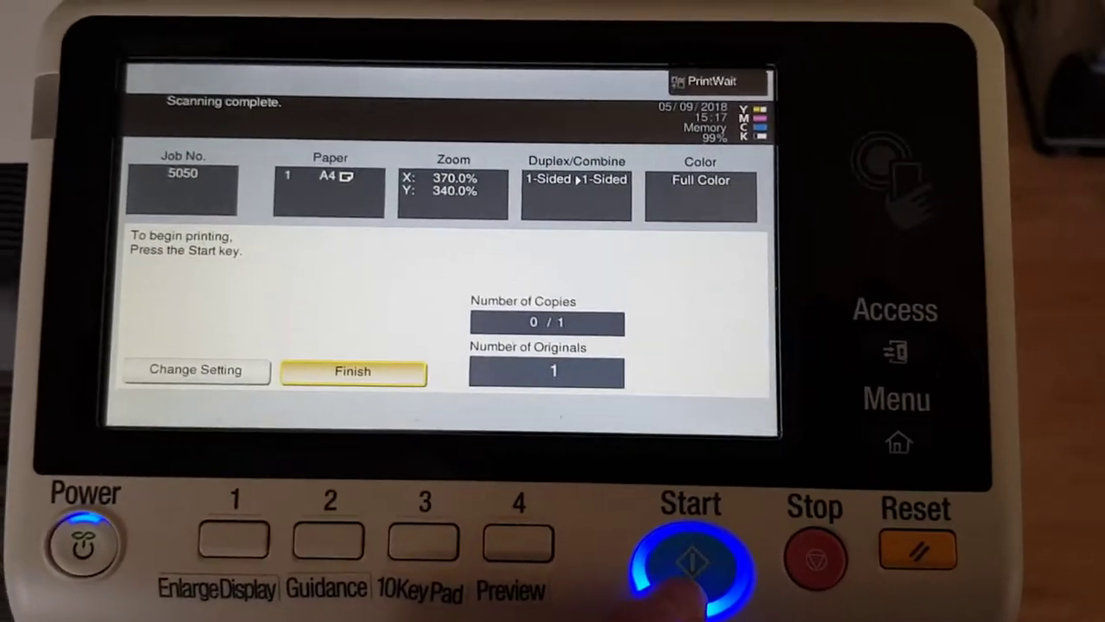
pyautogui.click(691, 528)
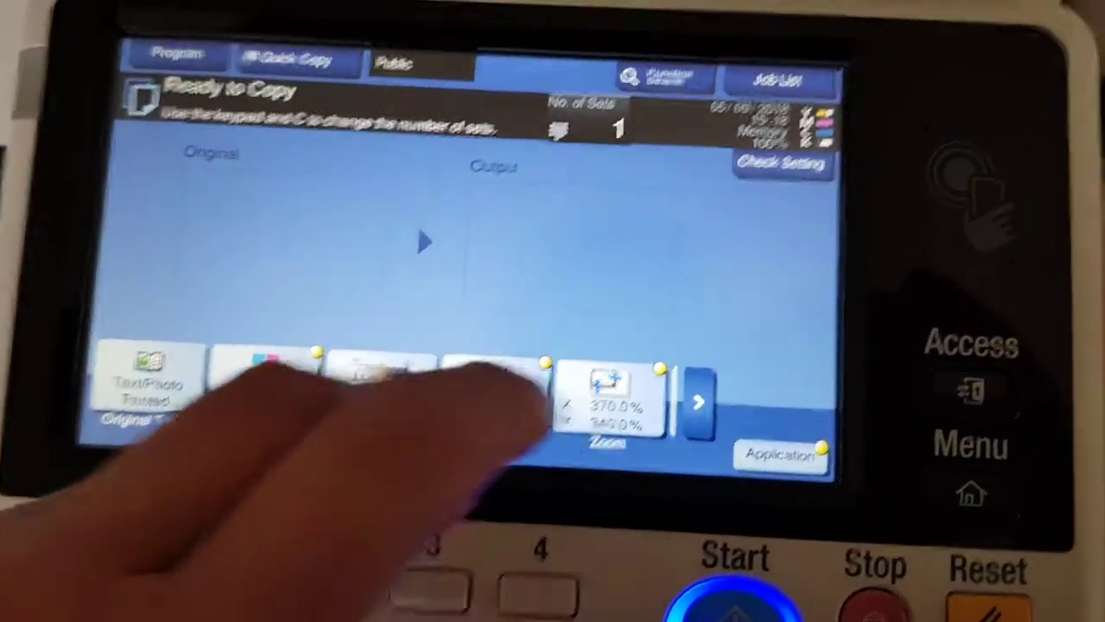
# Set a uniform 400.0% zoom and bring up the Application functions
pyautogui.click(682, 492)
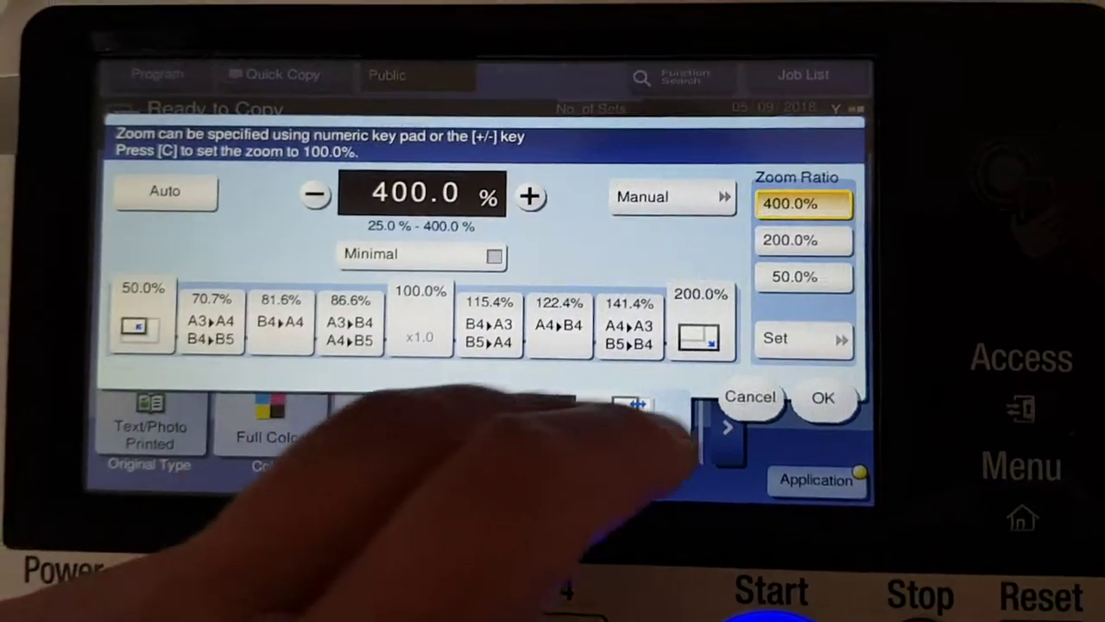
pyautogui.click(841, 389)
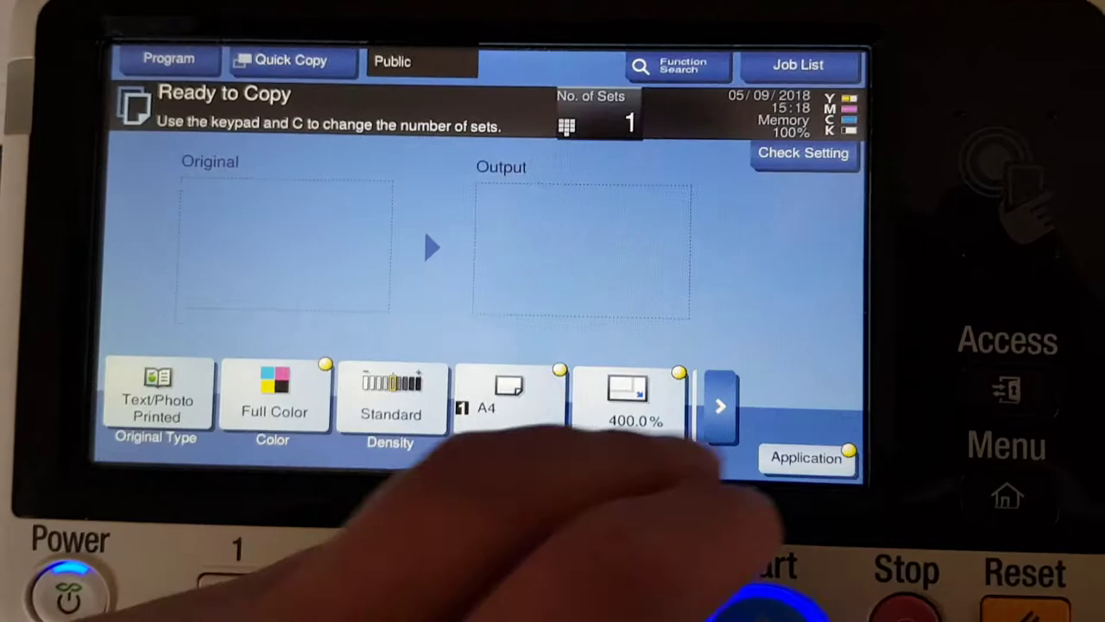
pyautogui.click(781, 473)
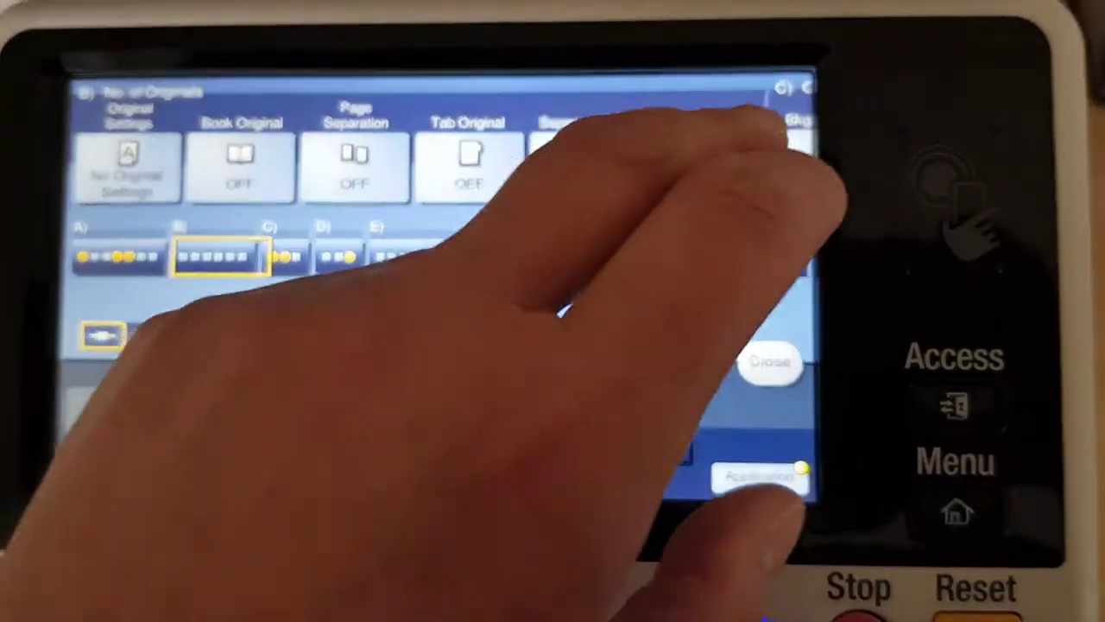
pyautogui.moveTo(734, 138)
pyautogui.mouseDown()
pyautogui.moveTo(423, 185)
pyautogui.moveTo(246, 151)
pyautogui.mouseUp()
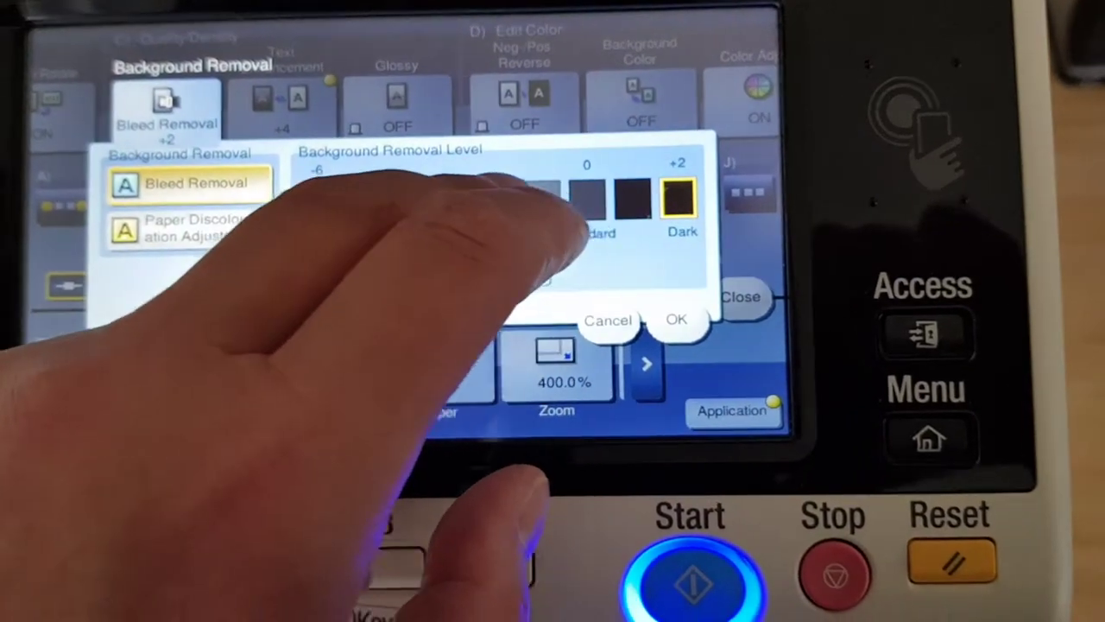
# Change the Bleed Removal background level to -2 and confirm it
pyautogui.click(509, 202)
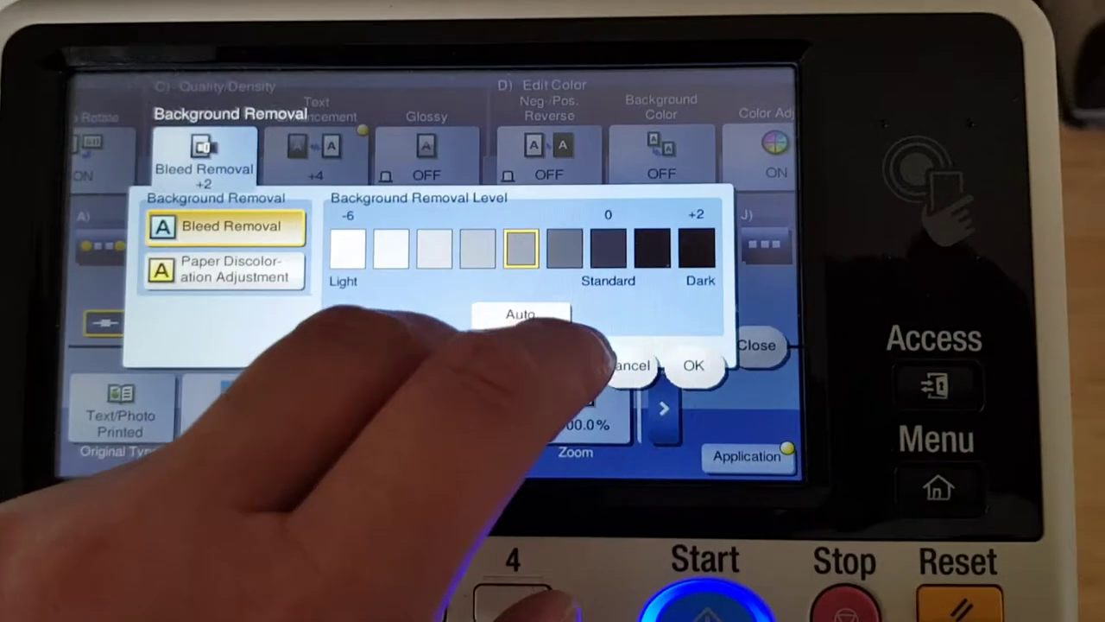
pyautogui.click(689, 323)
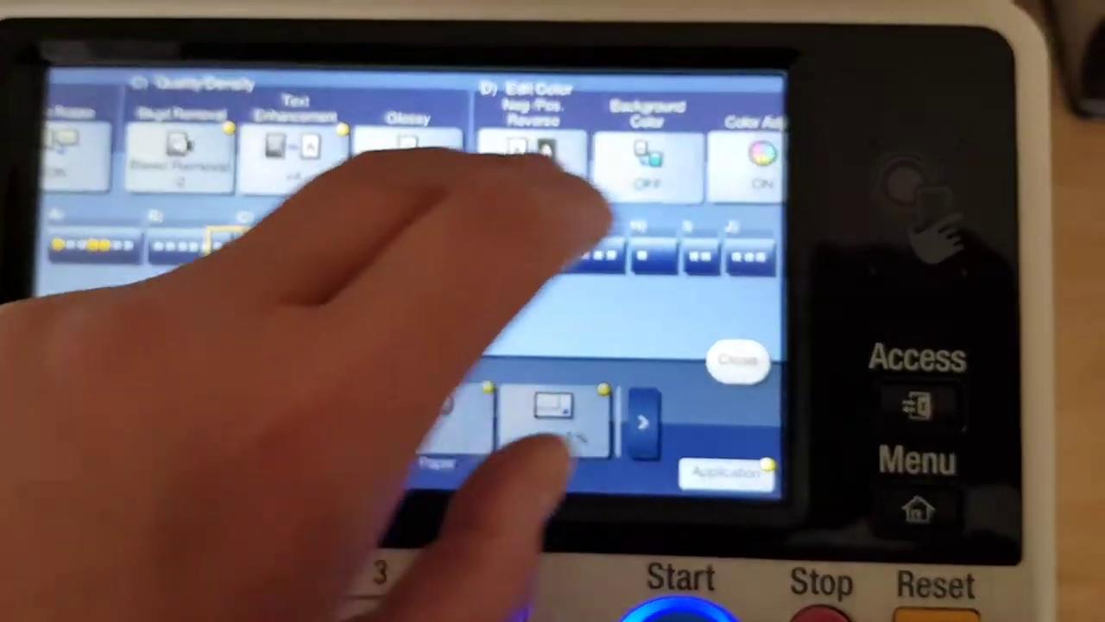
# Reset contrast to 0, lower copy density, and start scanning the 400% copy
pyautogui.click(427, 253)
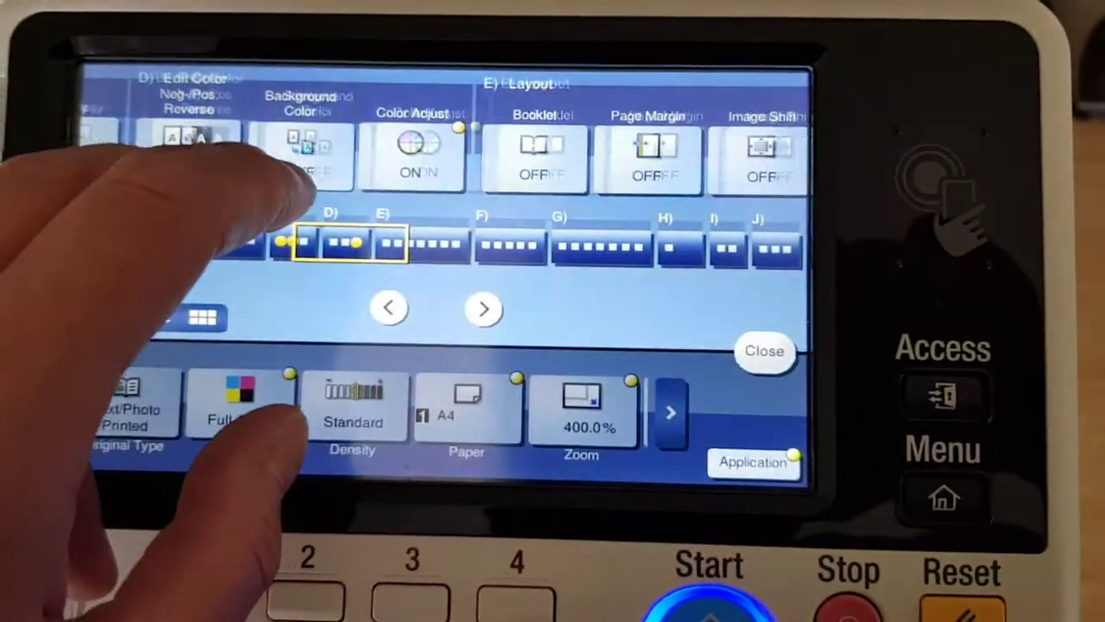
pyautogui.click(376, 160)
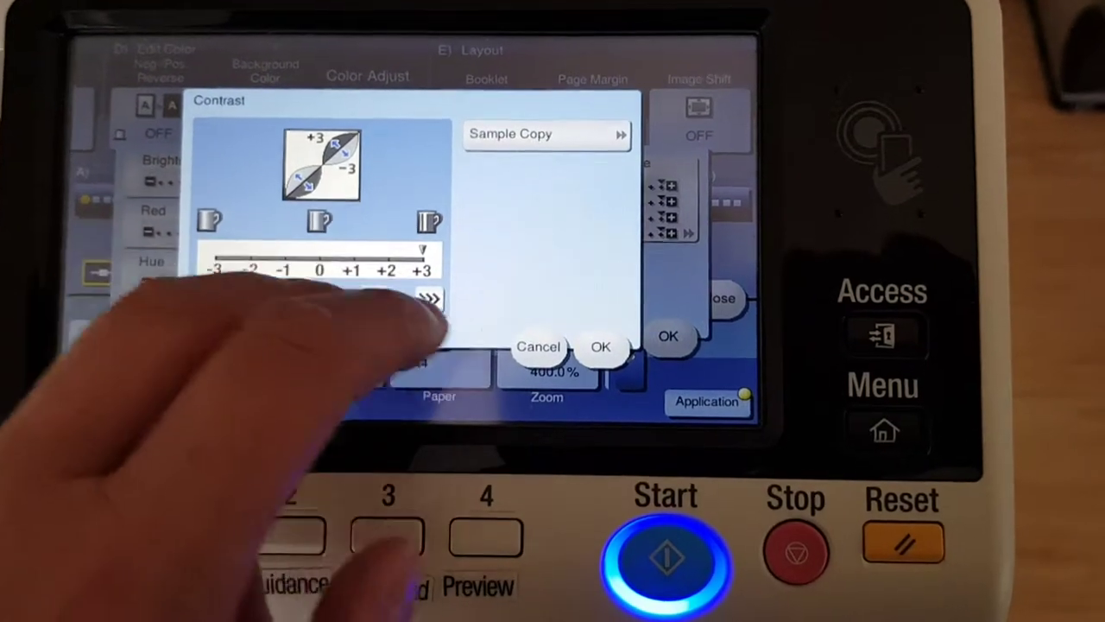
pyautogui.click(406, 298)
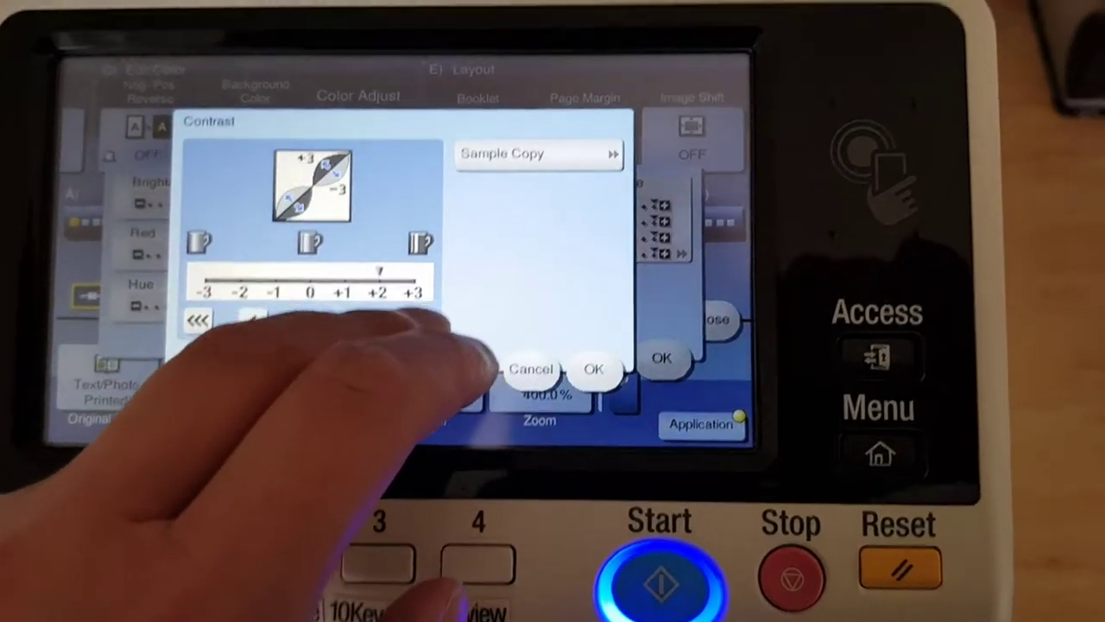
pyautogui.click(598, 341)
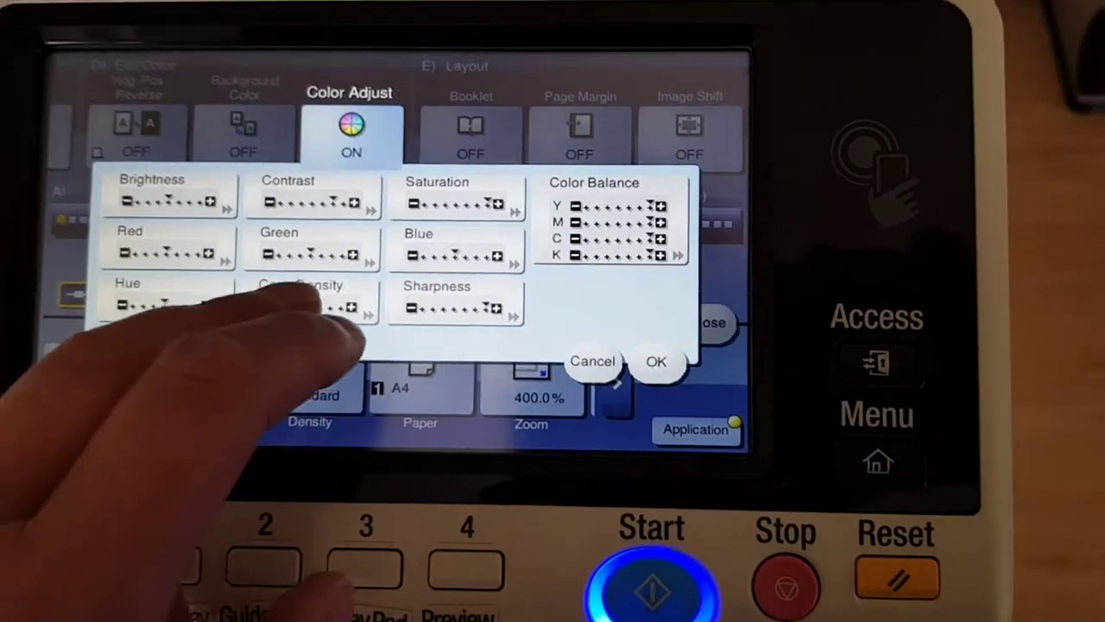
pyautogui.click(302, 298)
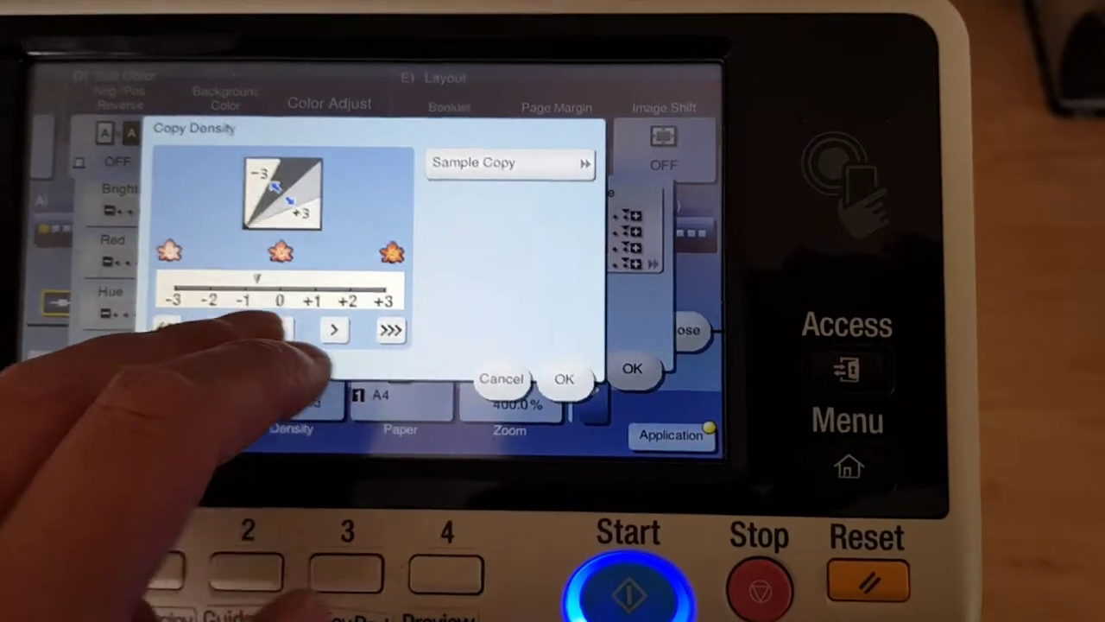
pyautogui.click(564, 375)
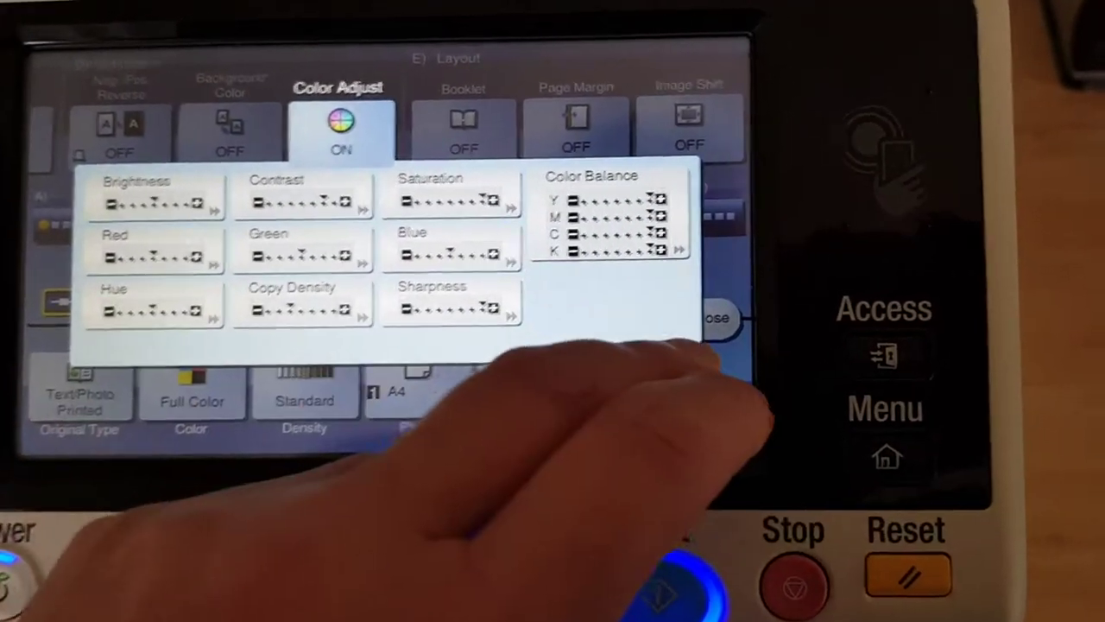
pyautogui.click(673, 346)
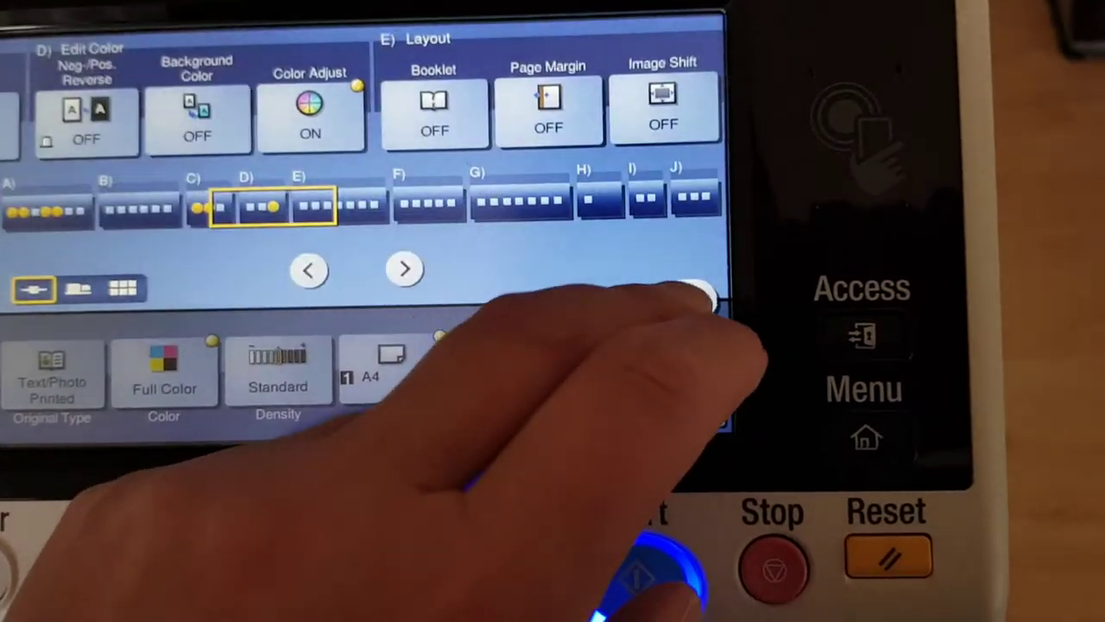
pyautogui.click(717, 317)
pyautogui.click(666, 560)
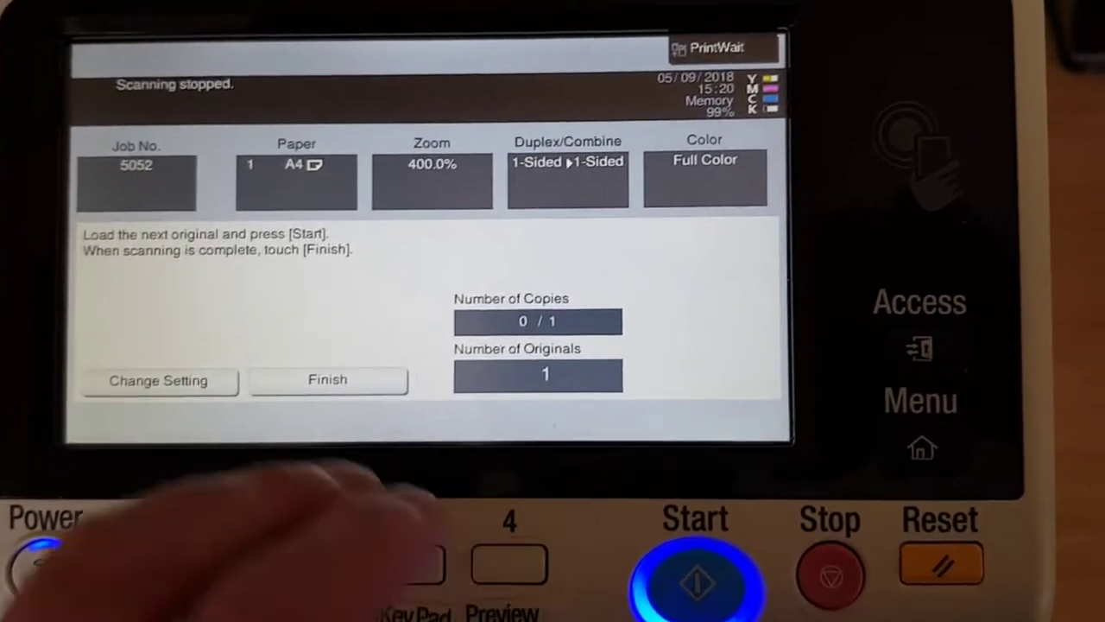
# Finish scanning copy job 5052 so the 400% copy prints
pyautogui.click(352, 385)
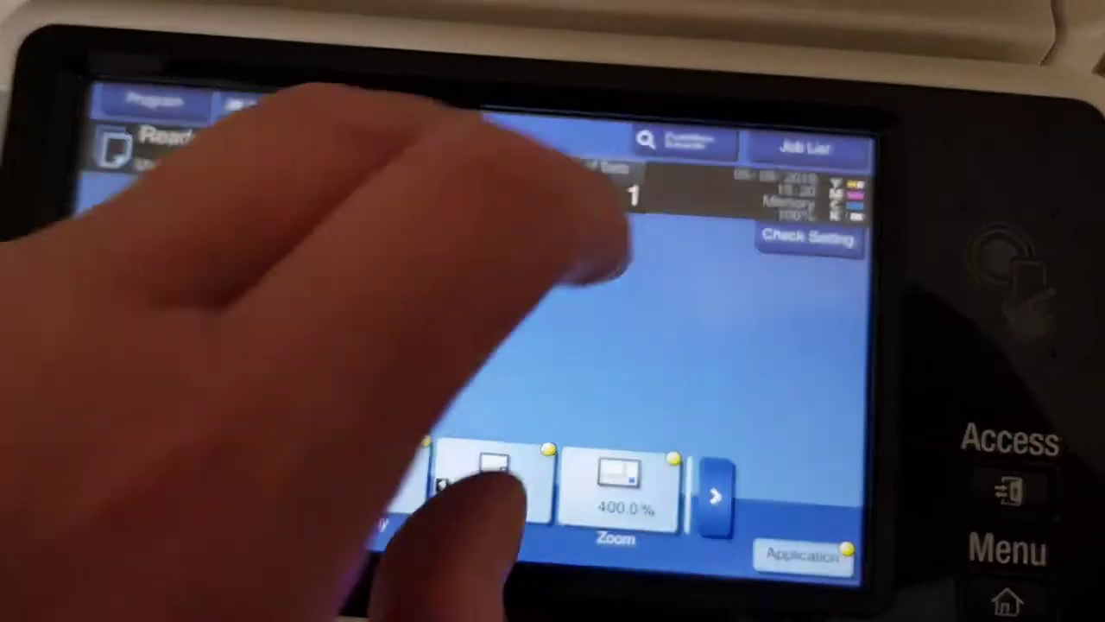
# Set the number of sets to 2 and turn on Mirror Image
pyautogui.click(552, 160)
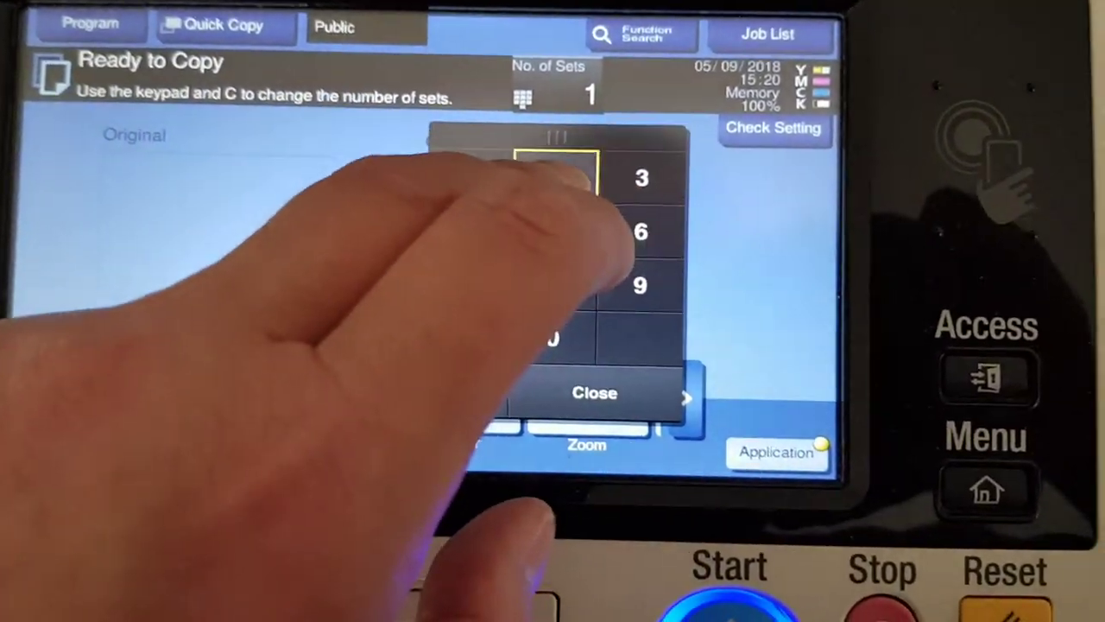
pyautogui.click(588, 210)
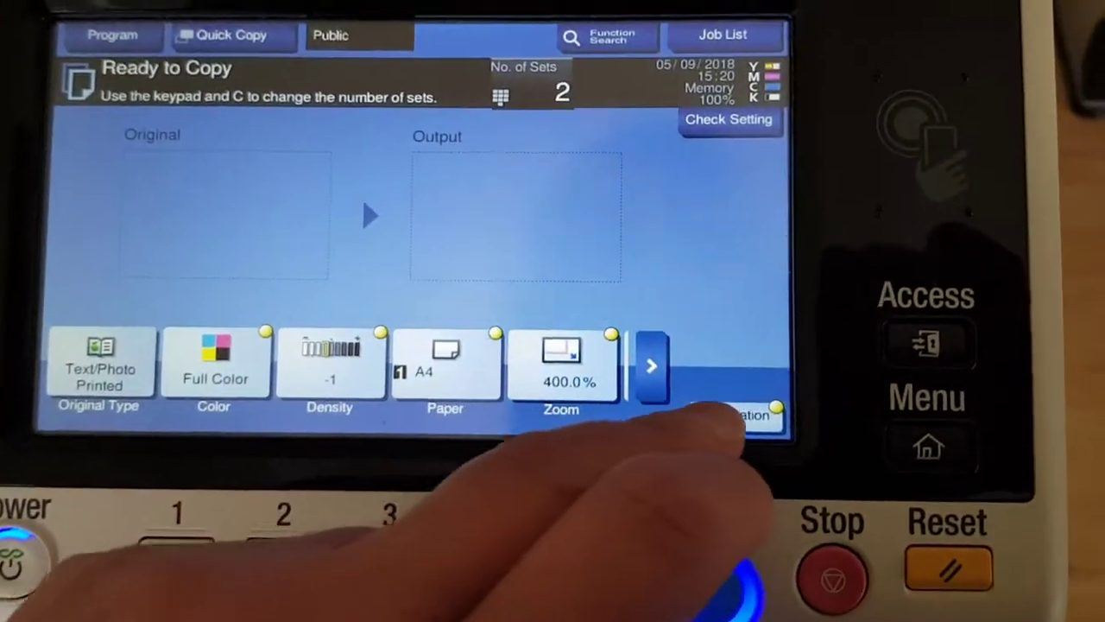
pyautogui.click(765, 432)
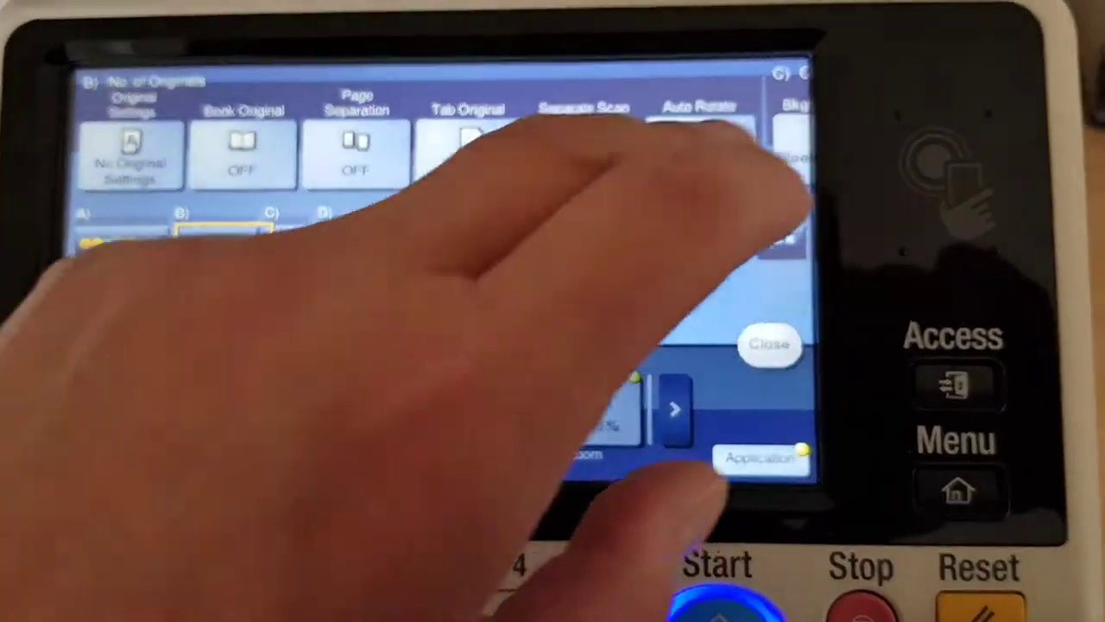
pyautogui.moveTo(587, 147); pyautogui.dragTo(198, 233)
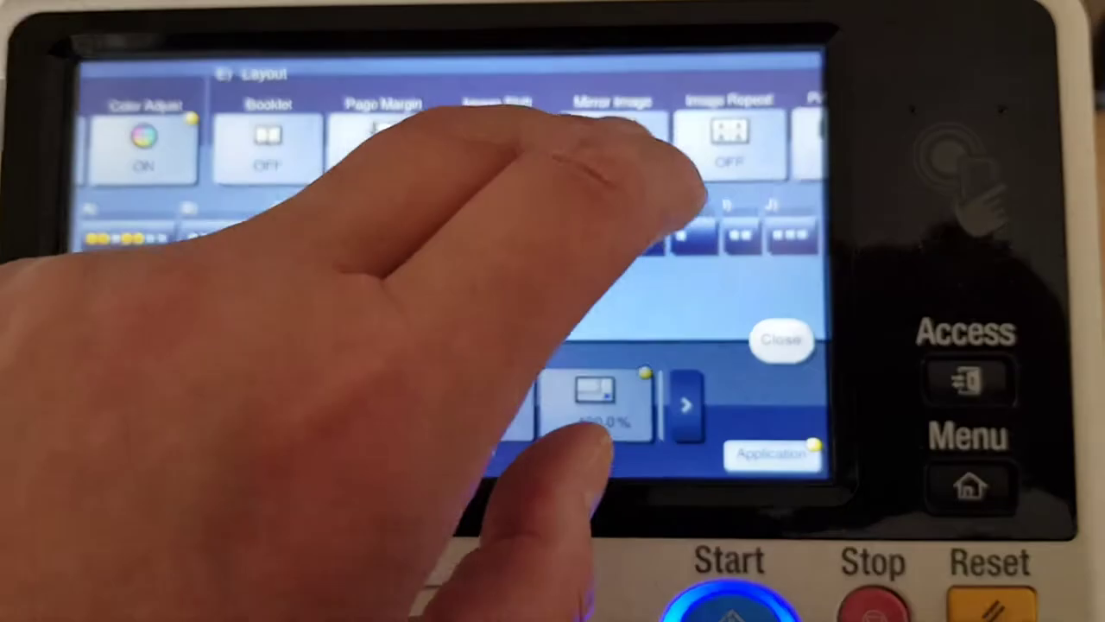
pyautogui.click(600, 173)
pyautogui.click(203, 233)
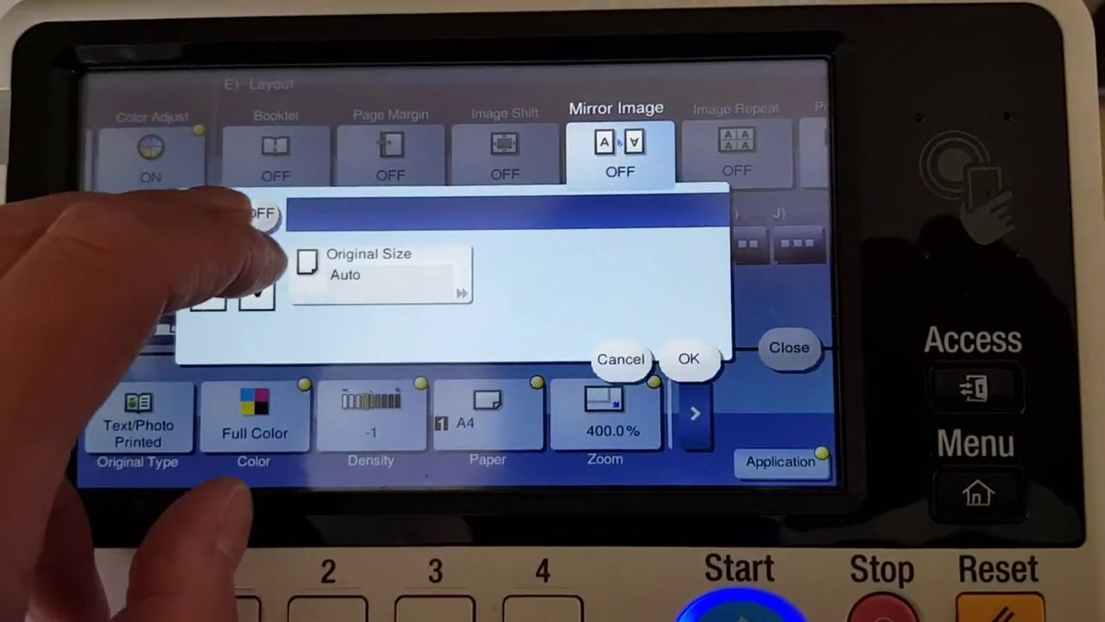
pyautogui.click(694, 328)
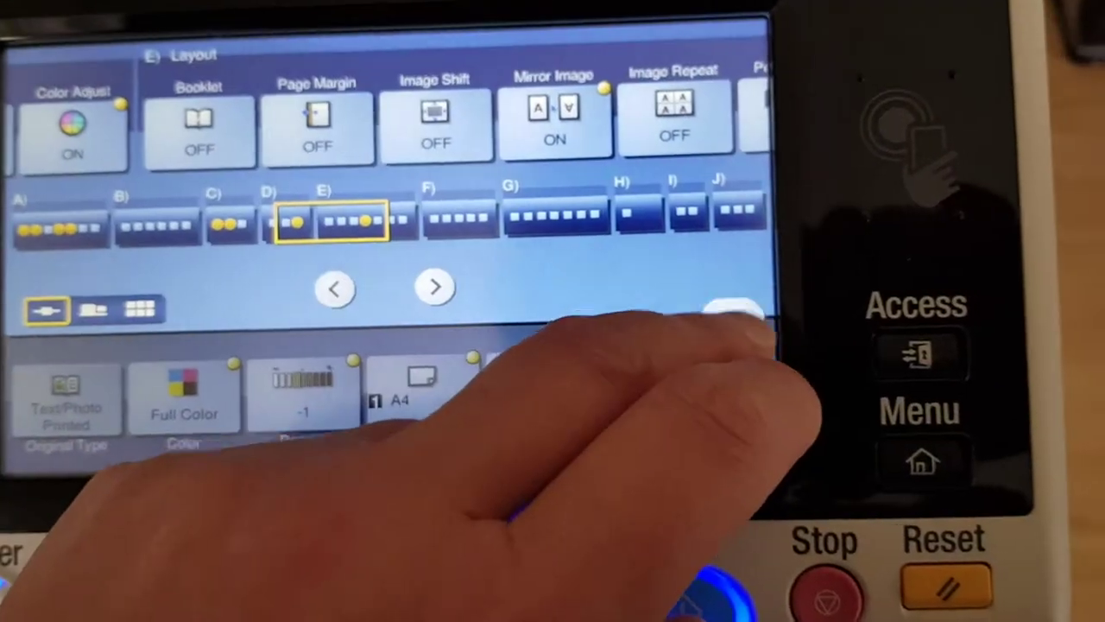
pyautogui.click(794, 318)
# Scan the single original and print the two 400% mirrored copies
pyautogui.click(690, 518)
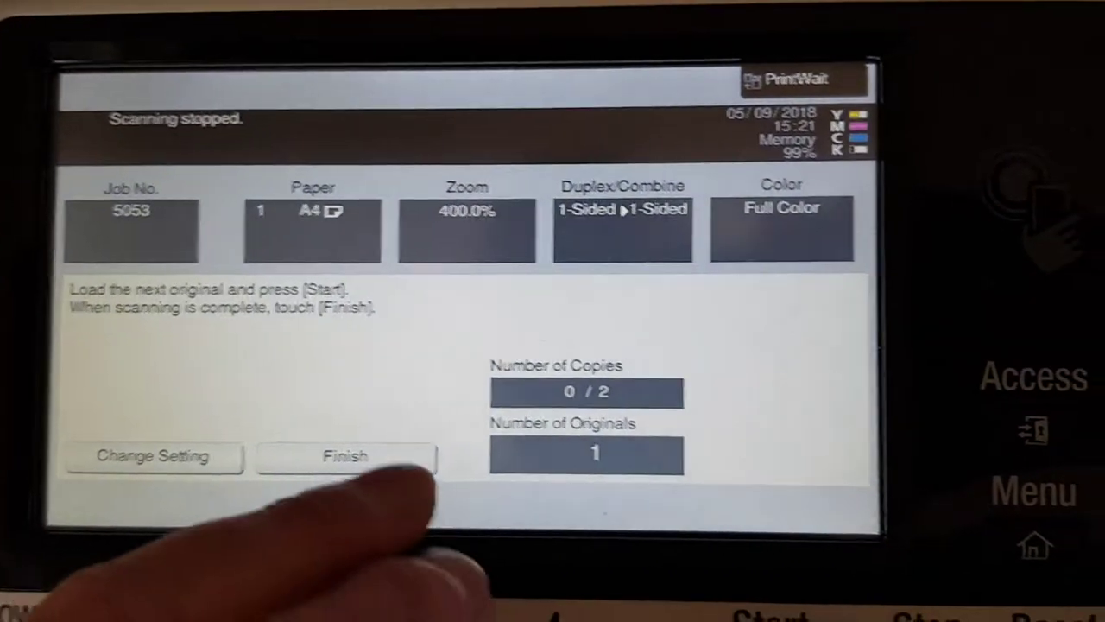
pyautogui.click(395, 447)
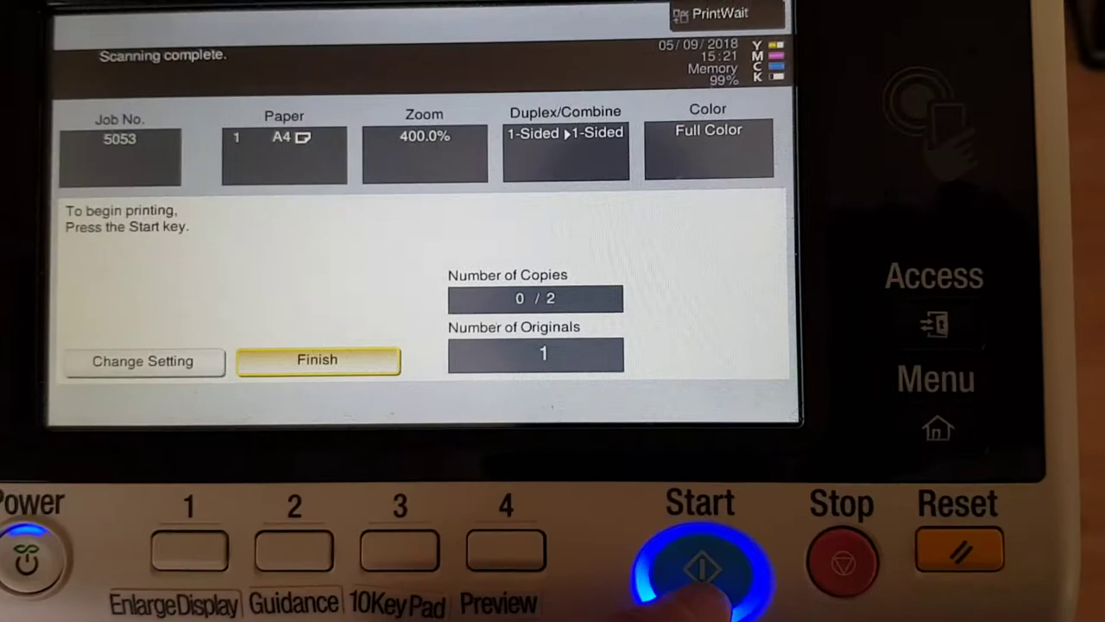
pyautogui.click(701, 569)
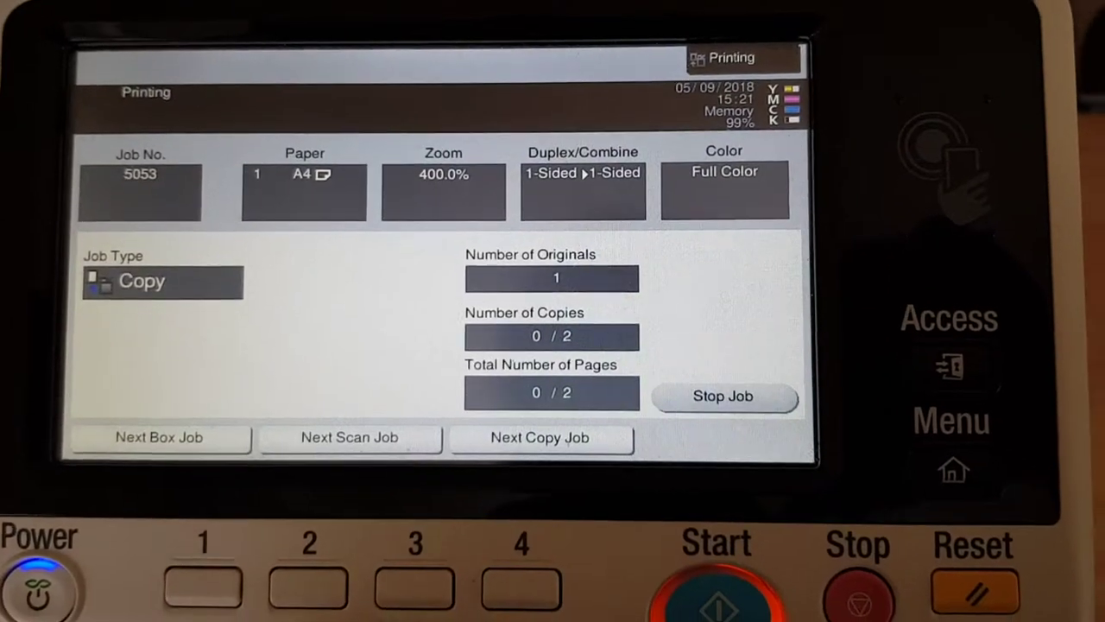